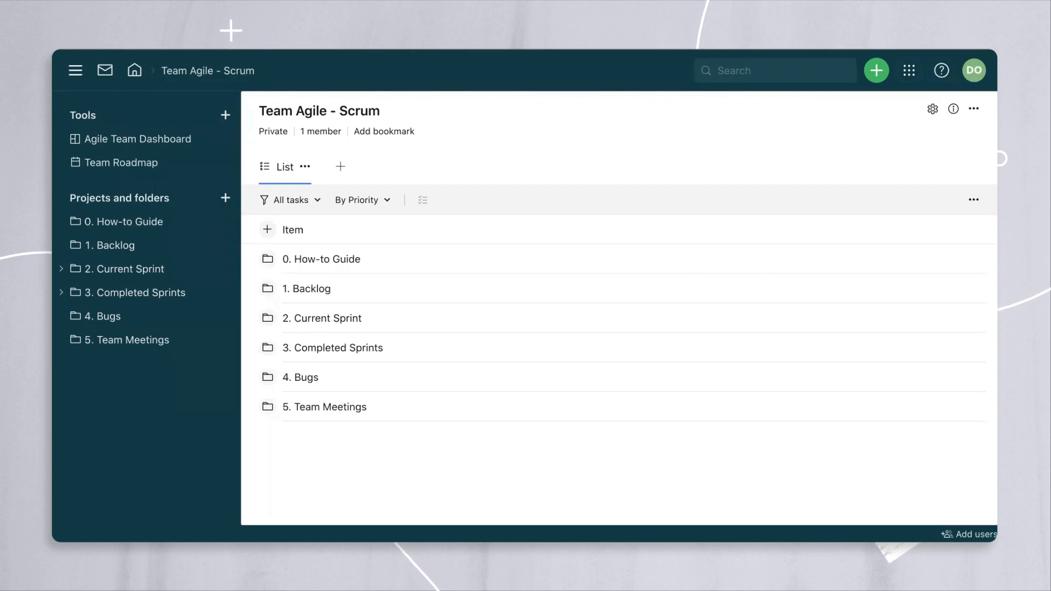
Step: Look through the 0. How-to Guide folder, the contents of 2. Current Sprint and the Agile Team Dashboard
left_click(131, 225)
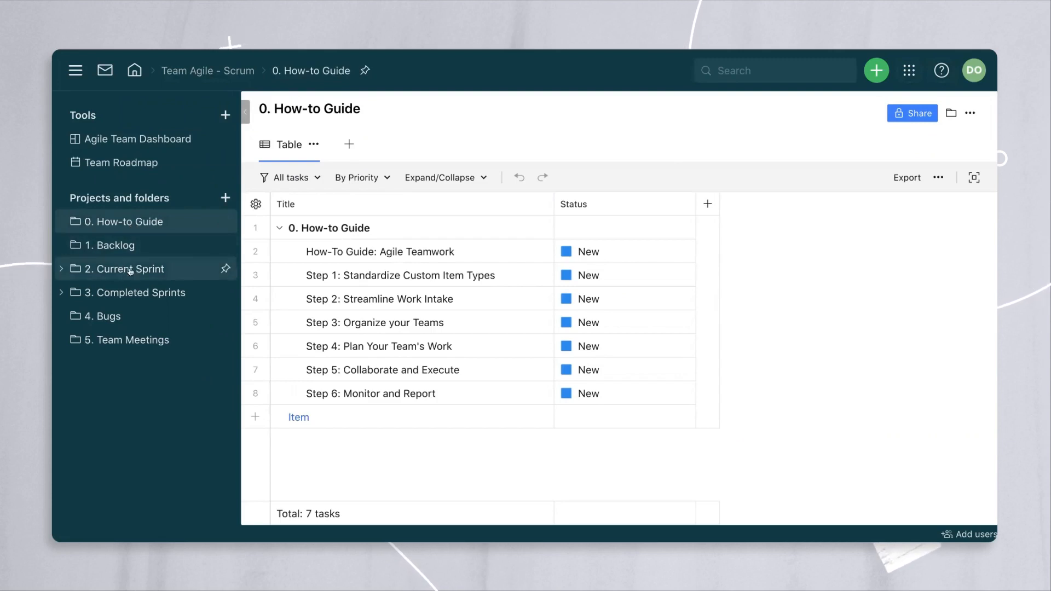
left_click(60, 268)
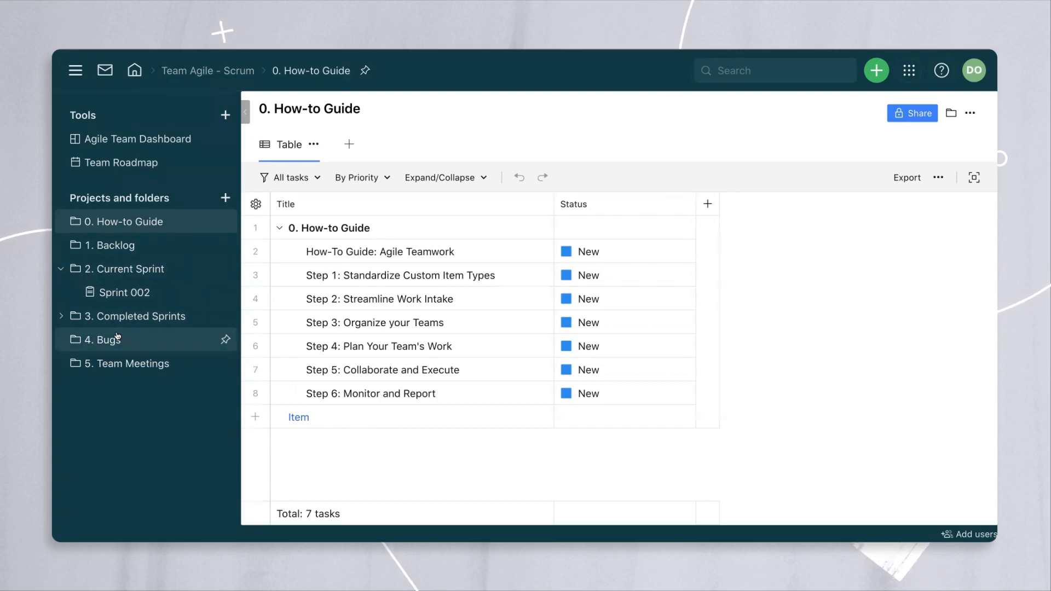
left_click(147, 141)
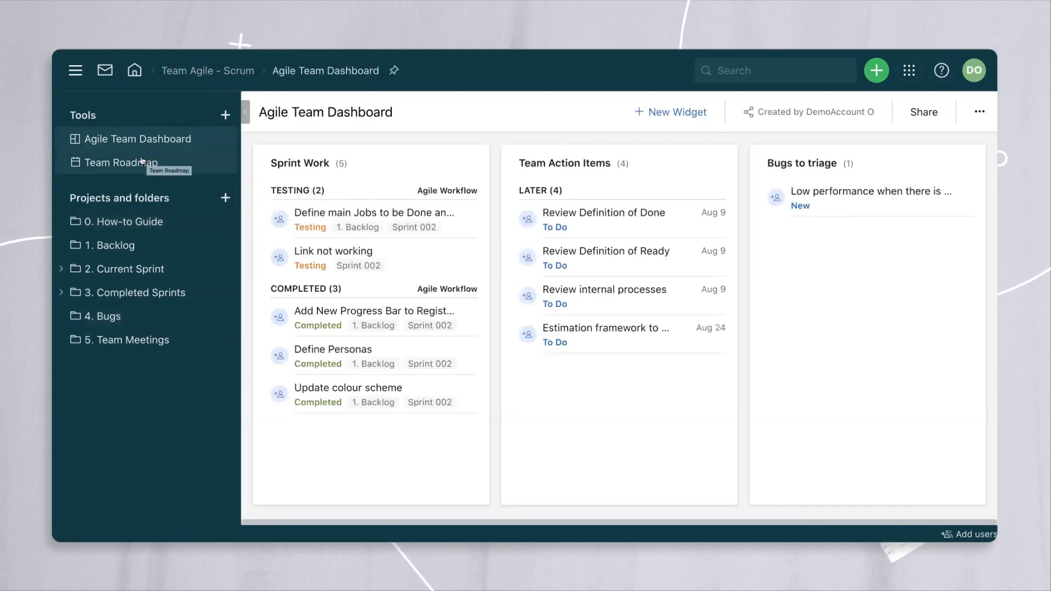
Step: Show the Team Roadmap by quarter with the calendar list collapsed
left_click(144, 163)
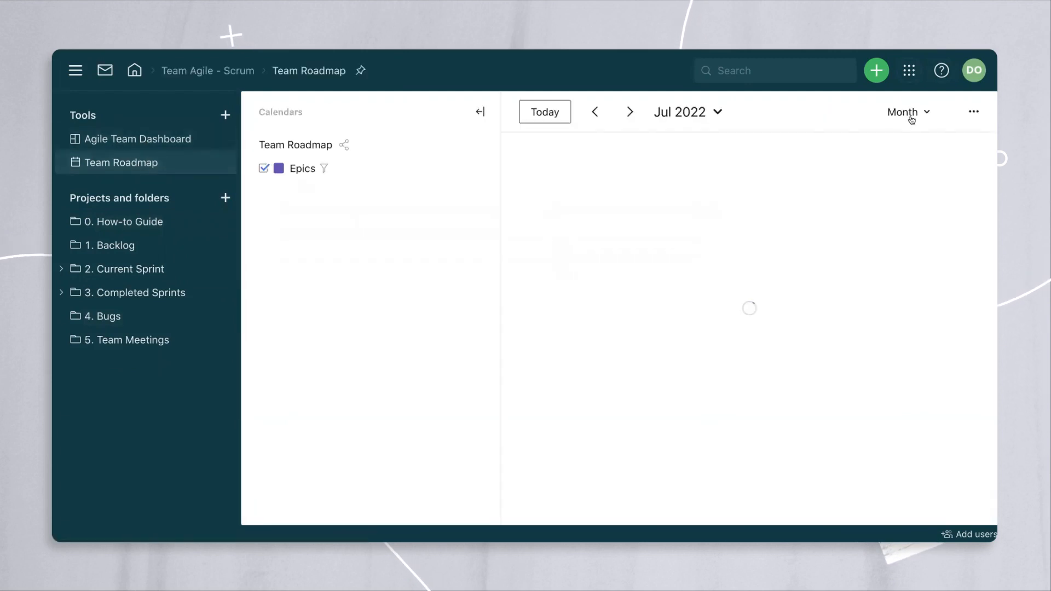
left_click(909, 112)
left_click(920, 196)
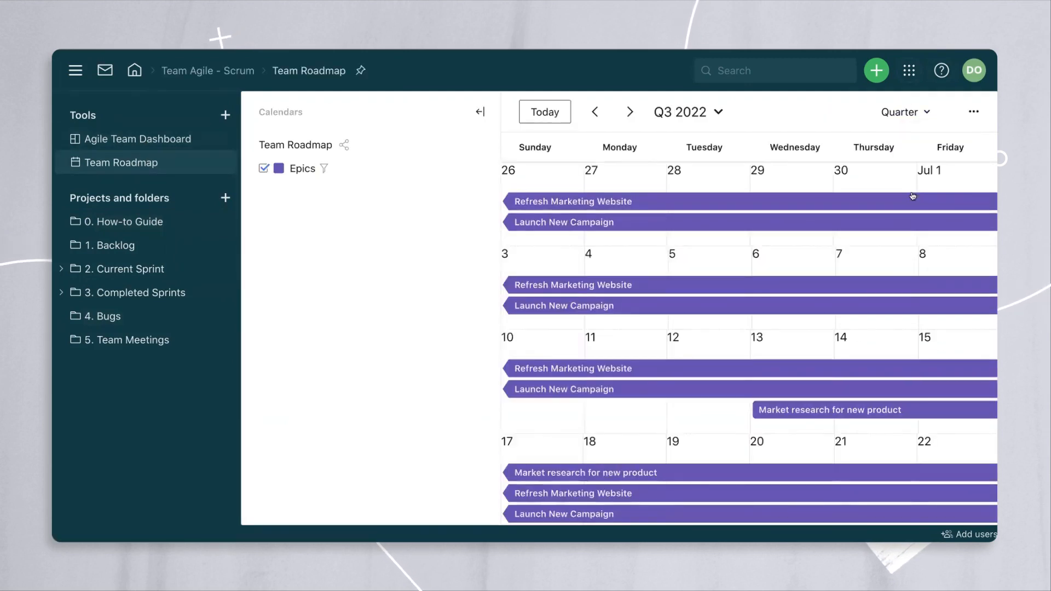
left_click(482, 113)
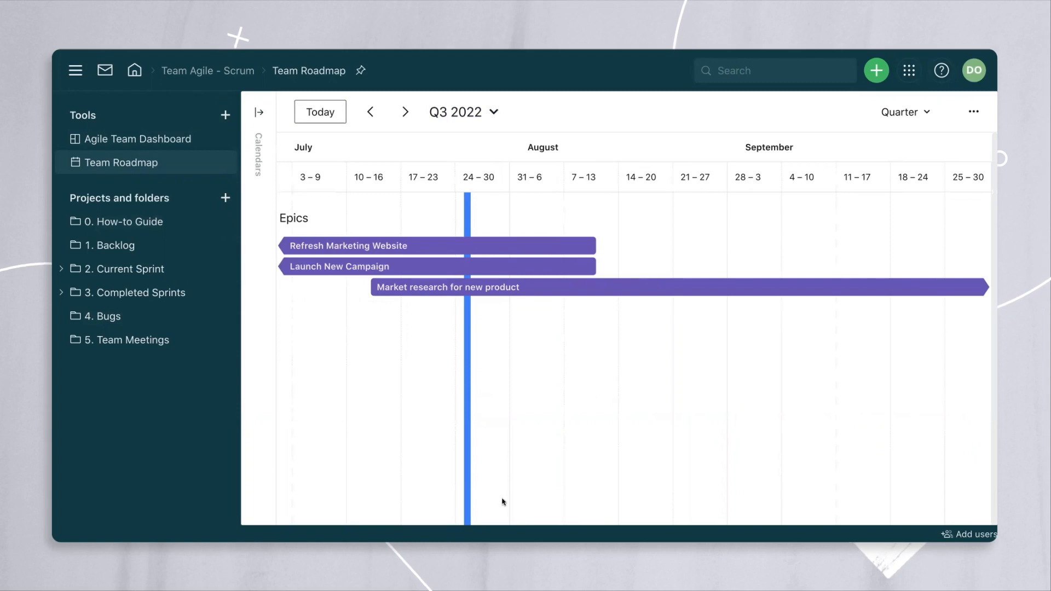
Step: Add a bug titled "New Bug" to the table of the 4. Bugs folder
left_click(111, 322)
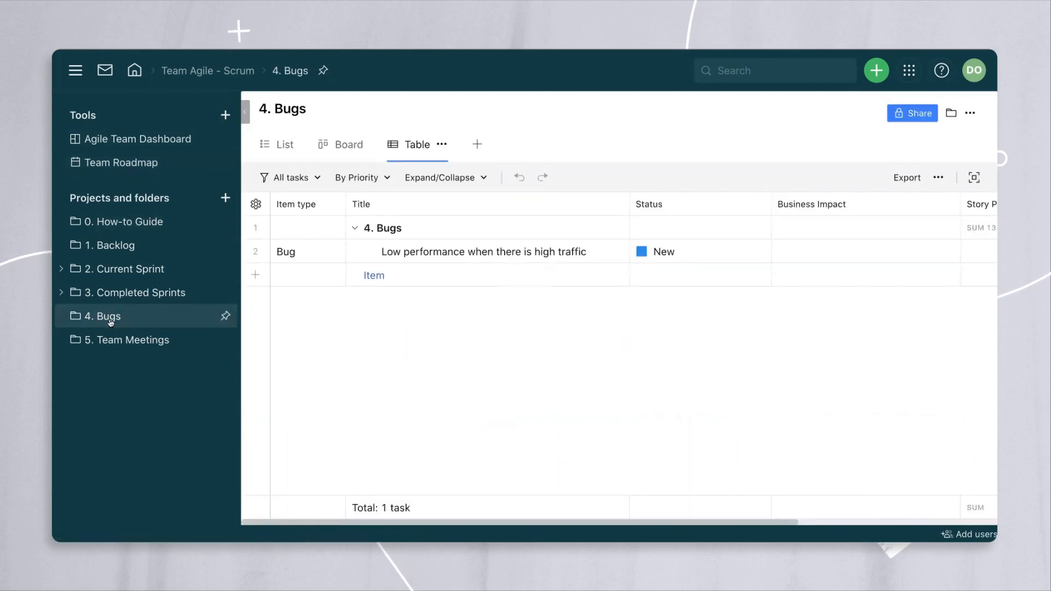
left_click(377, 274)
type("New Bug")
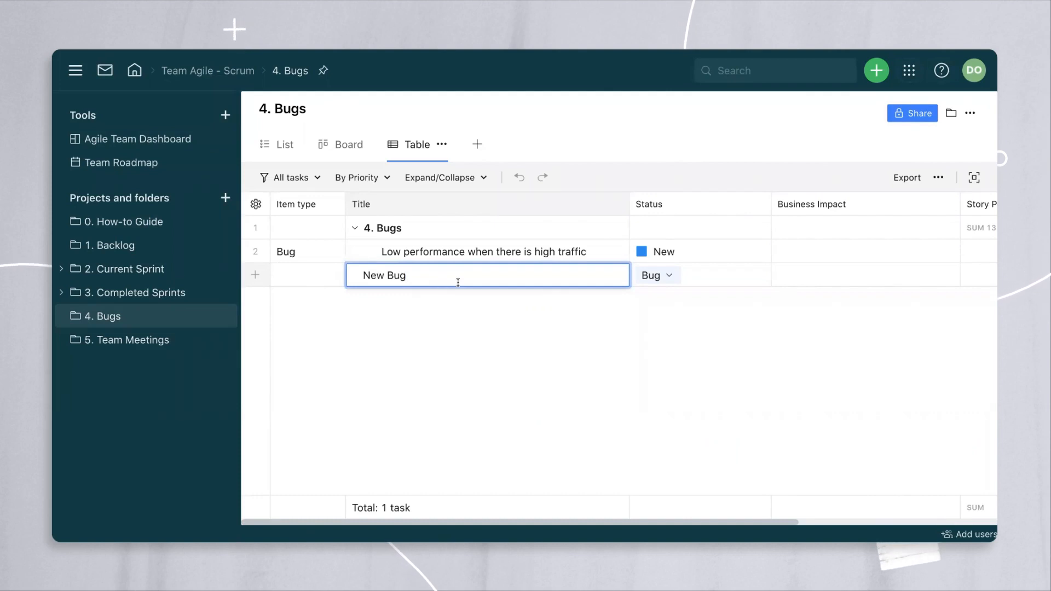
key("Return")
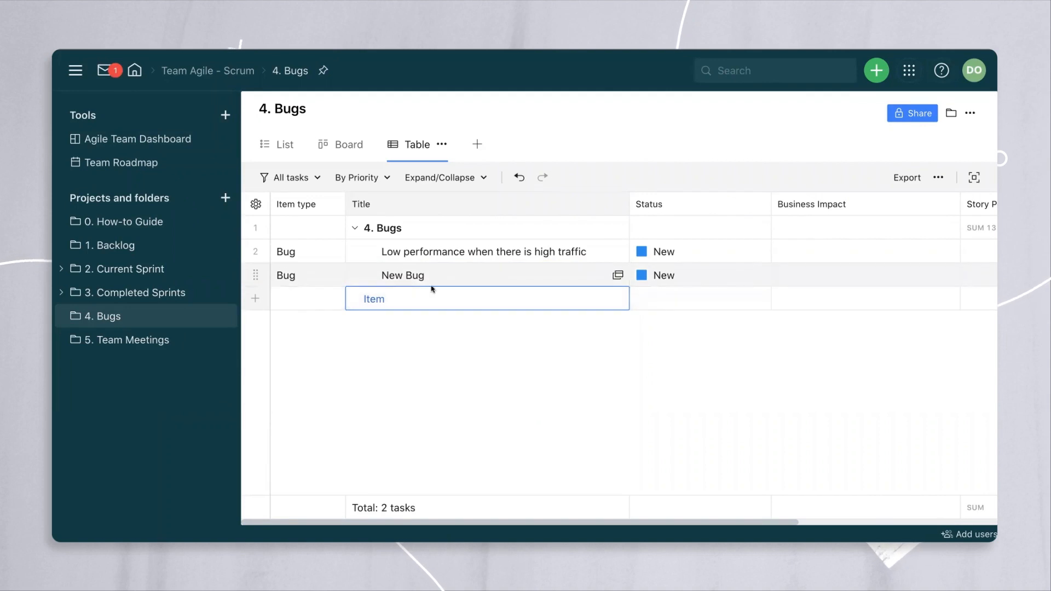
Step: Start a new request with the Submit a Product Bug form
left_click(875, 74)
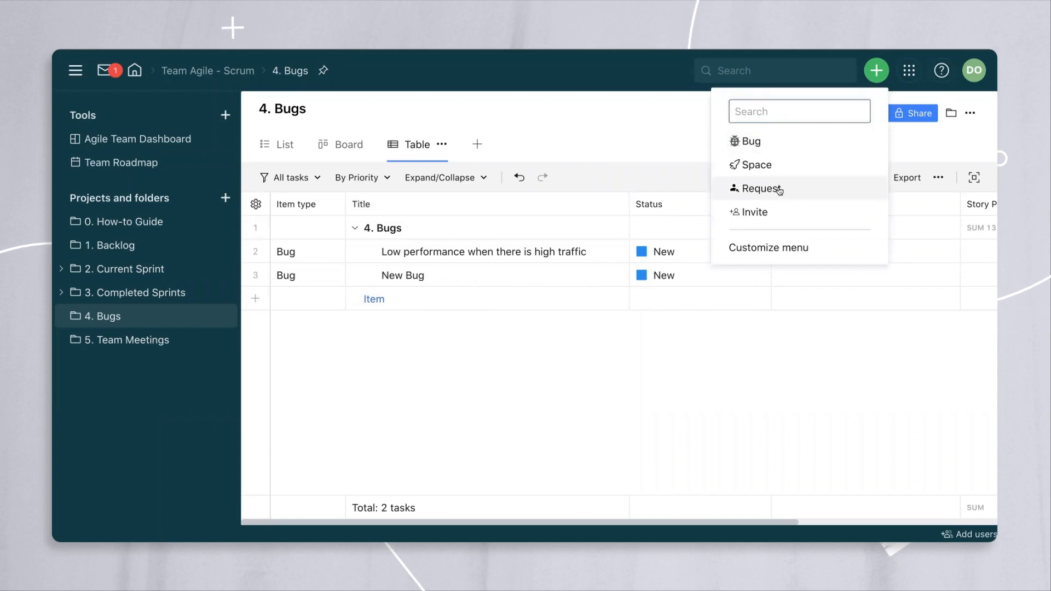
left_click(778, 190)
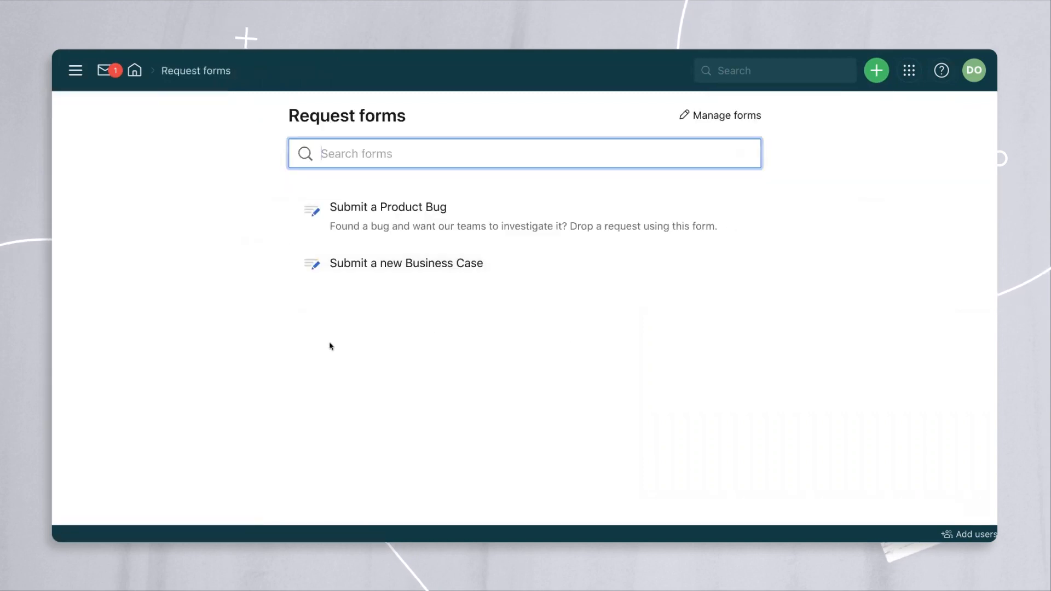
left_click(365, 224)
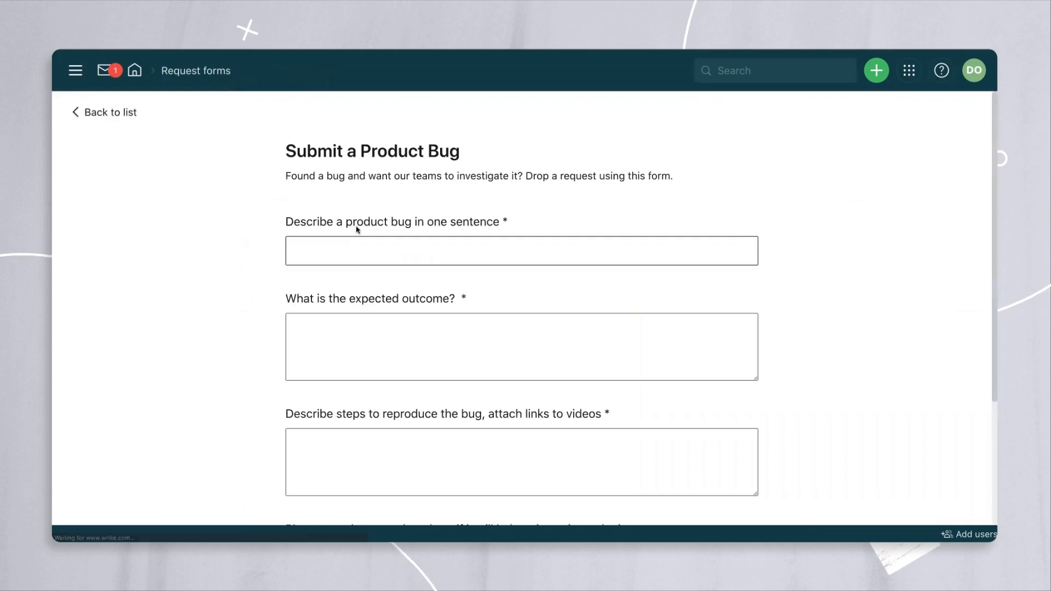
Step: Enter "New Bug" as the bug description, expected outcome and reproduction steps, and submit the request
left_click(344, 251)
type("New Bug")
left_click(342, 352)
type("New Bug")
scroll(354, 435, "down", 1)
left_click(353, 435)
type("New Bug")
scroll(392, 377, "down", 3)
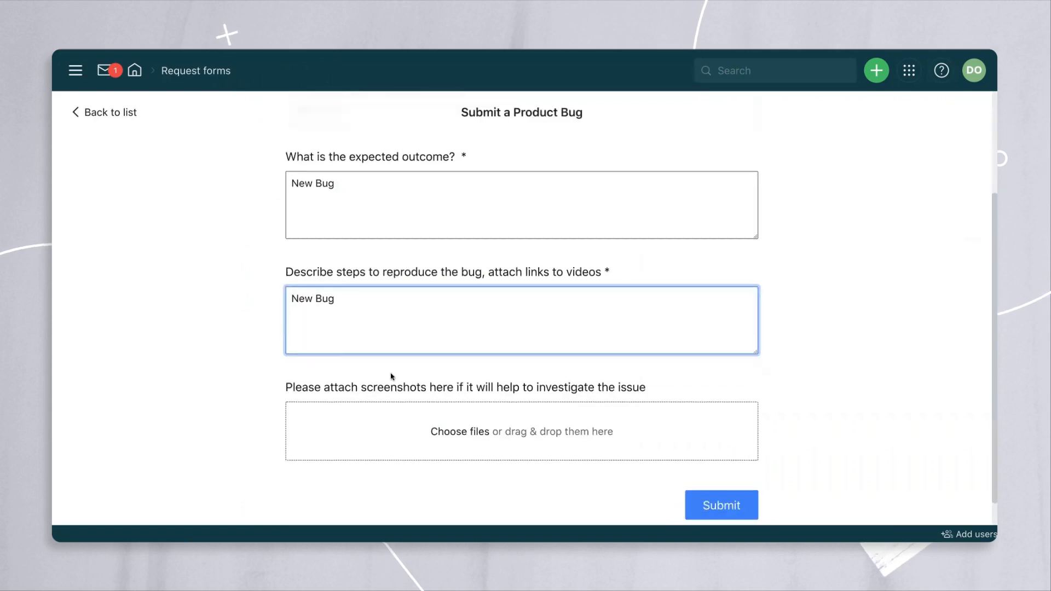
left_click(720, 509)
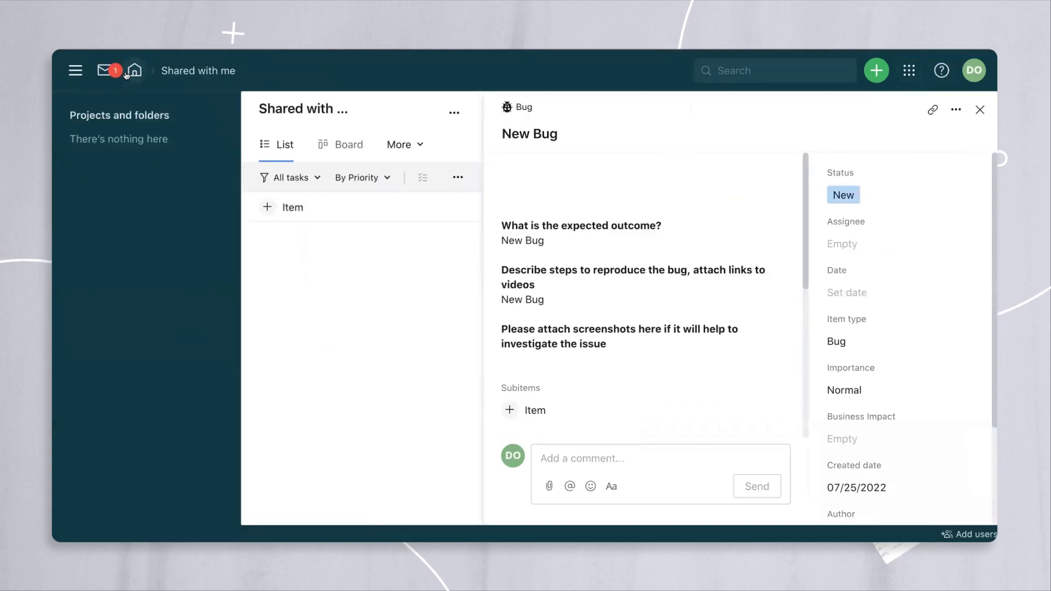
Step: Return to the Team Agile - Scrum space, open the form-submitted New Bug in 4. Bugs and review its activity
left_click(135, 70)
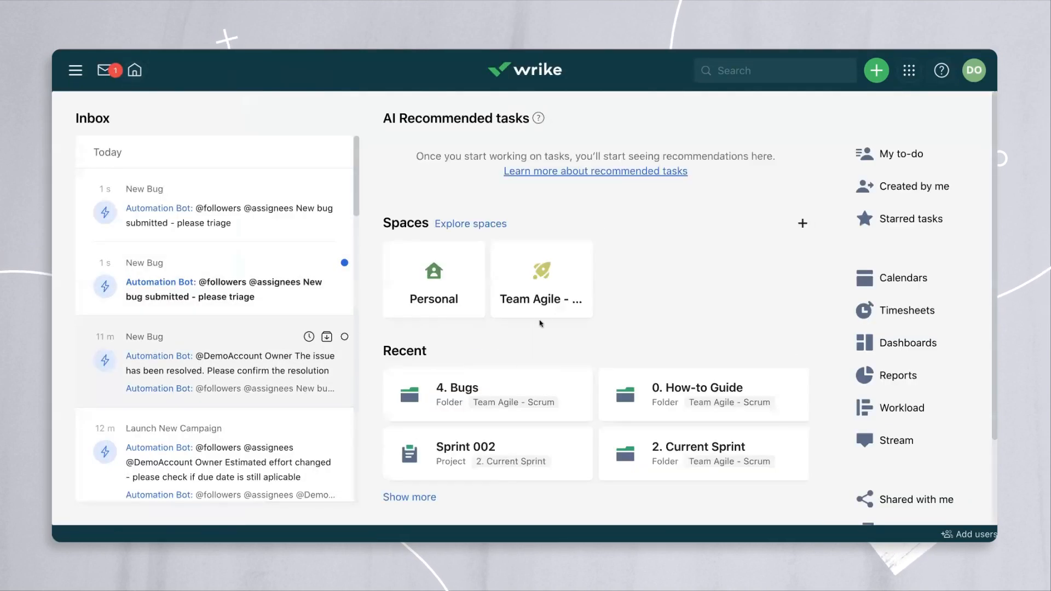
left_click(542, 290)
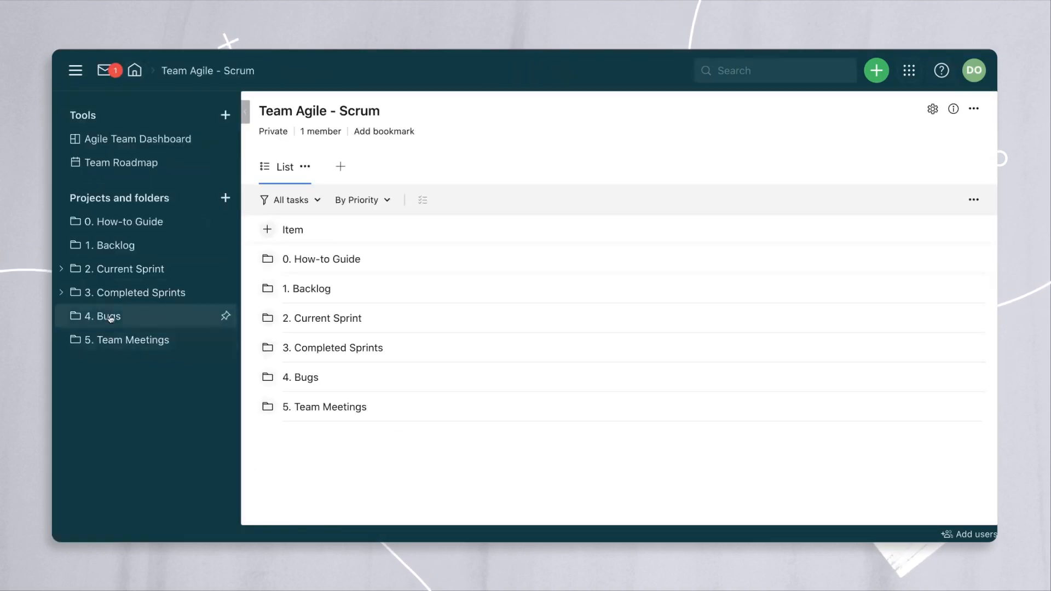
left_click(110, 319)
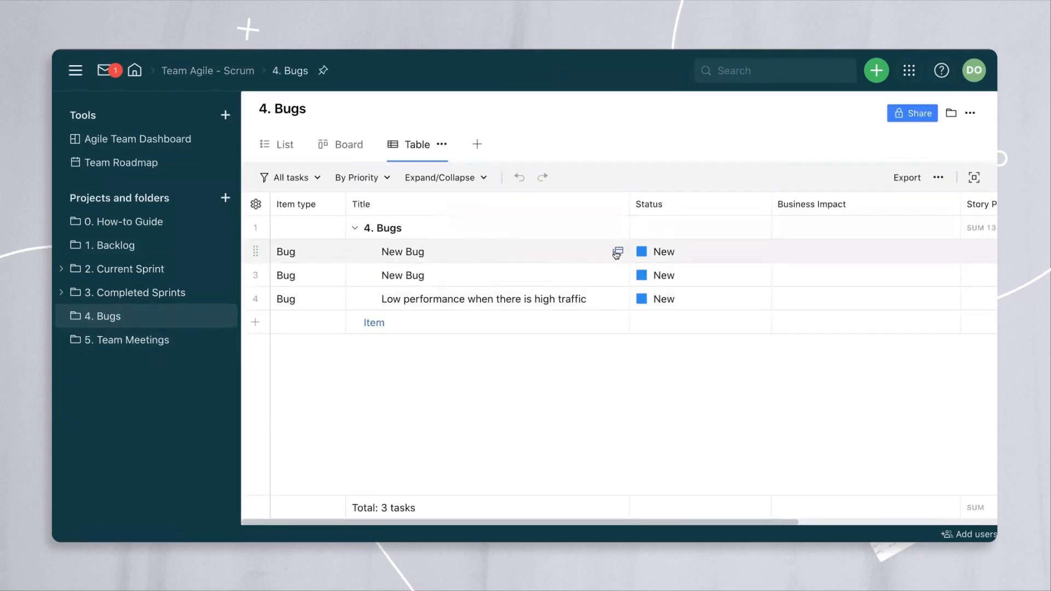
left_click(618, 253)
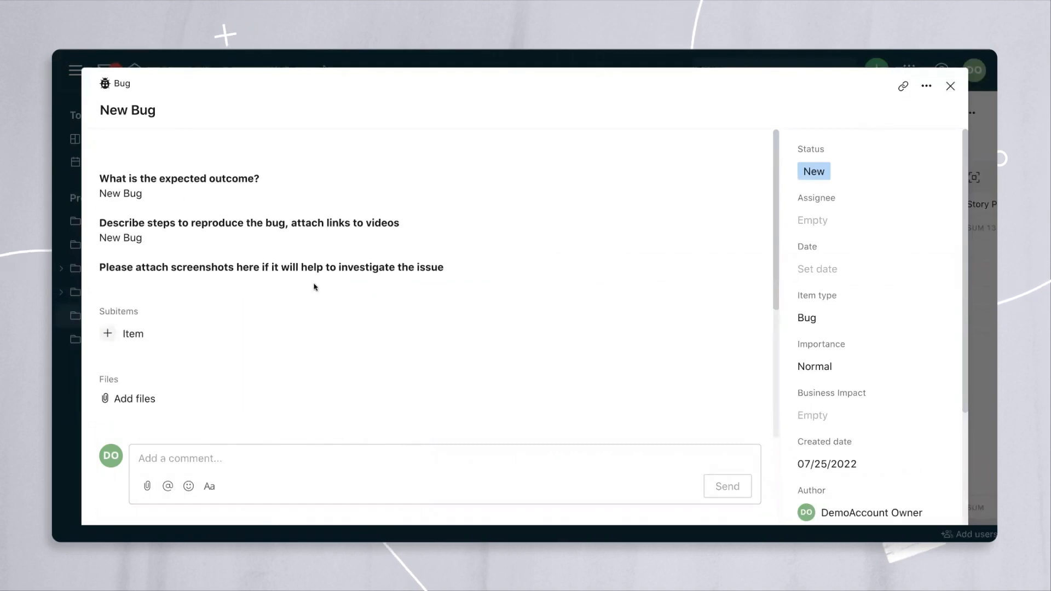
scroll(261, 257, "down", 4)
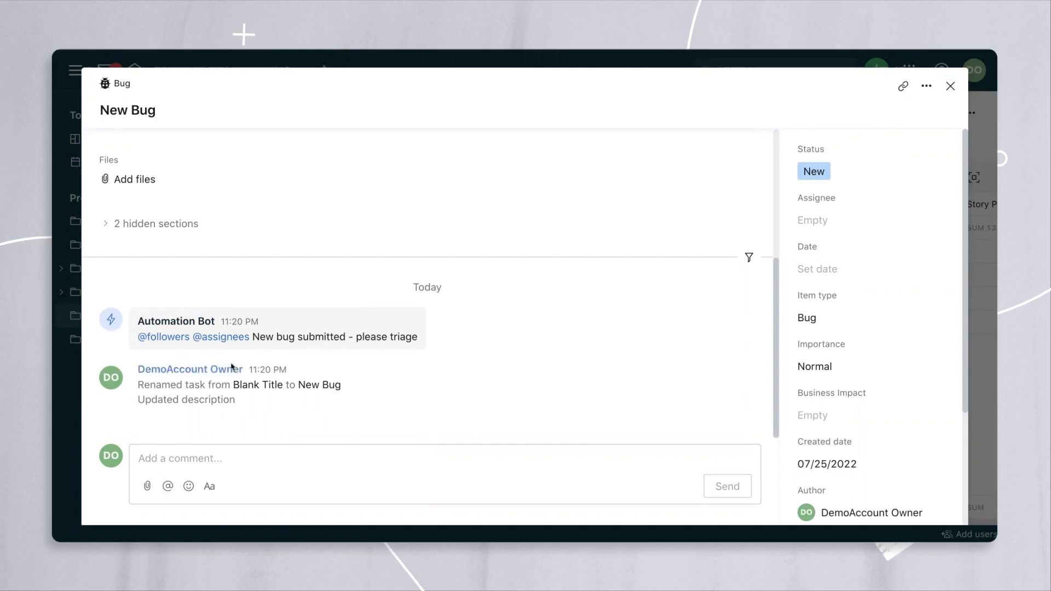
mouse_move(319, 336)
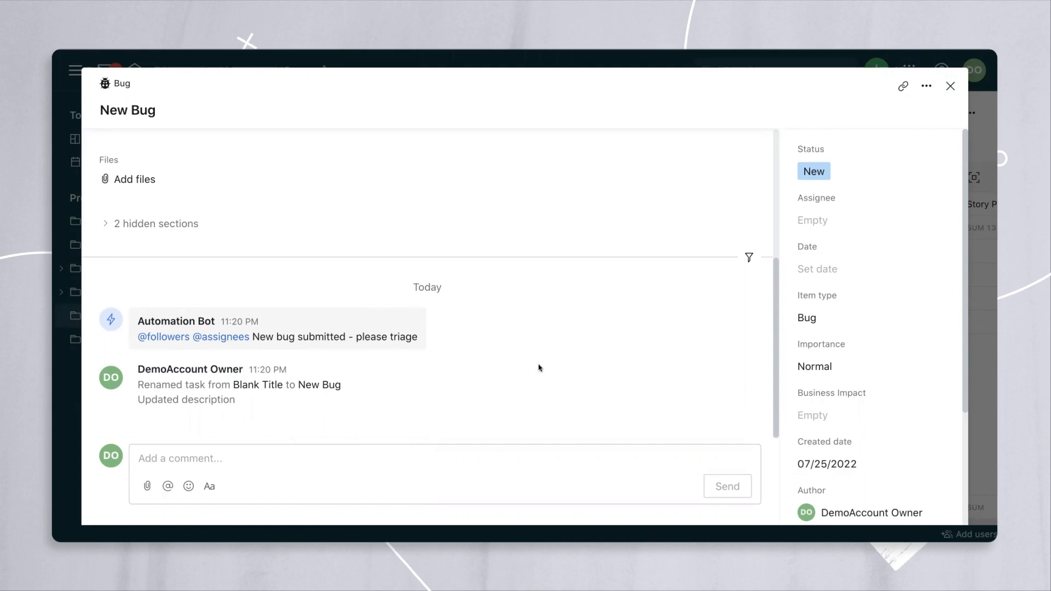
Step: Set the submitted bug's importance to High and its business impact to Critical
scroll(848, 363, "down", 1)
scroll(849, 362, "down", 1)
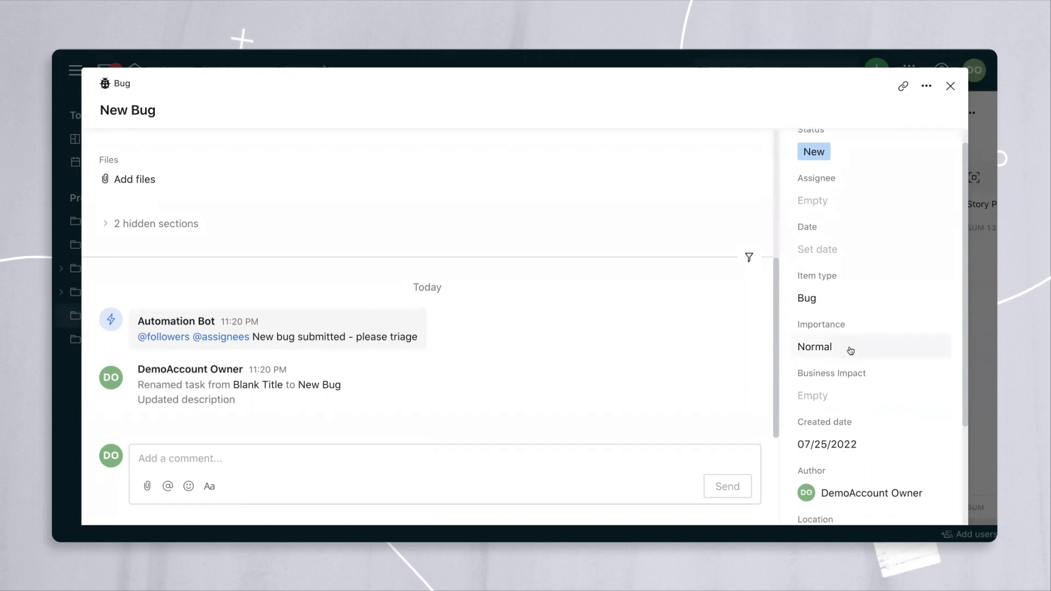
left_click(850, 351)
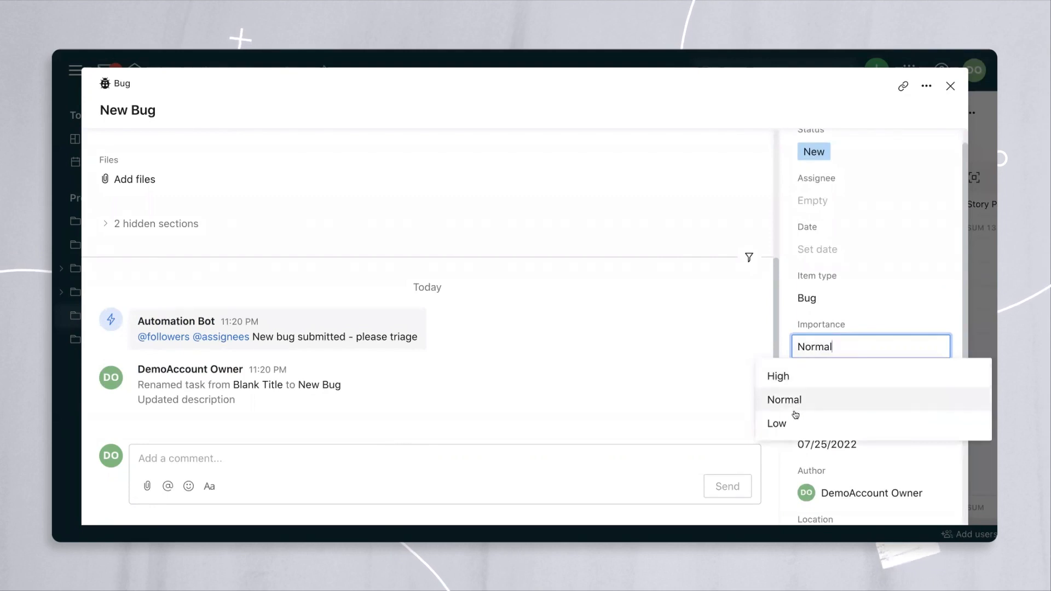
left_click(793, 385)
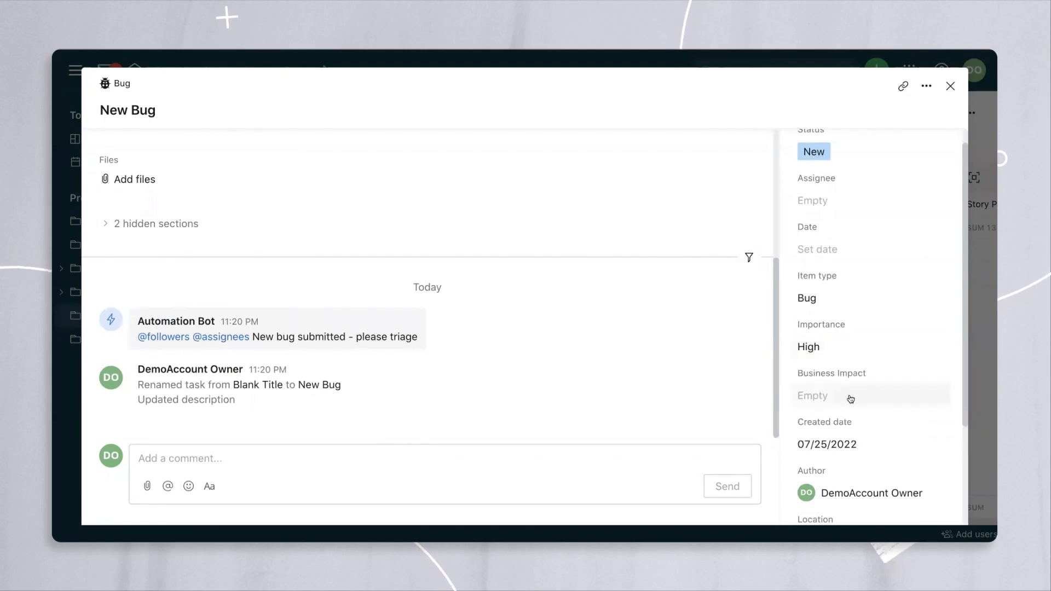
left_click(846, 401)
left_click(799, 521)
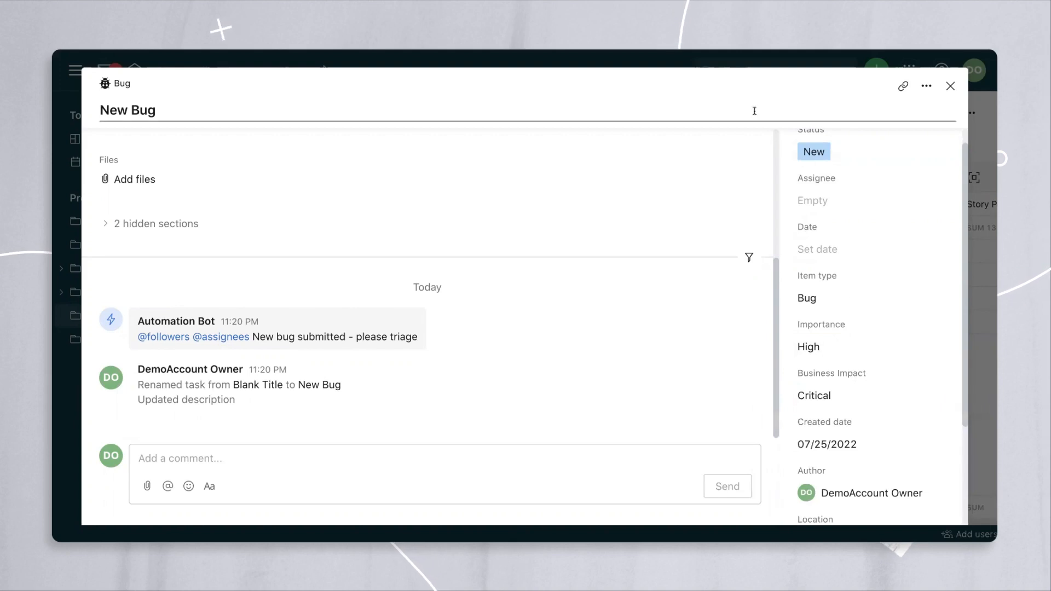
Step: Close the bug details and, from the Bugs folder's List view, move the high-importance New Bug into Sprint 002
left_click(951, 88)
left_click(289, 150)
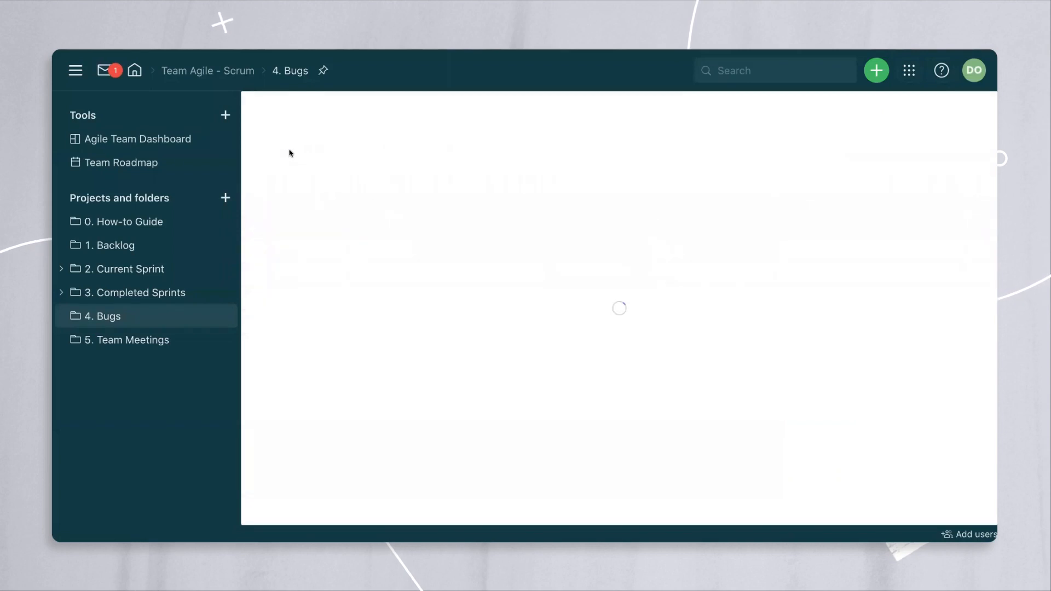
left_click(61, 269)
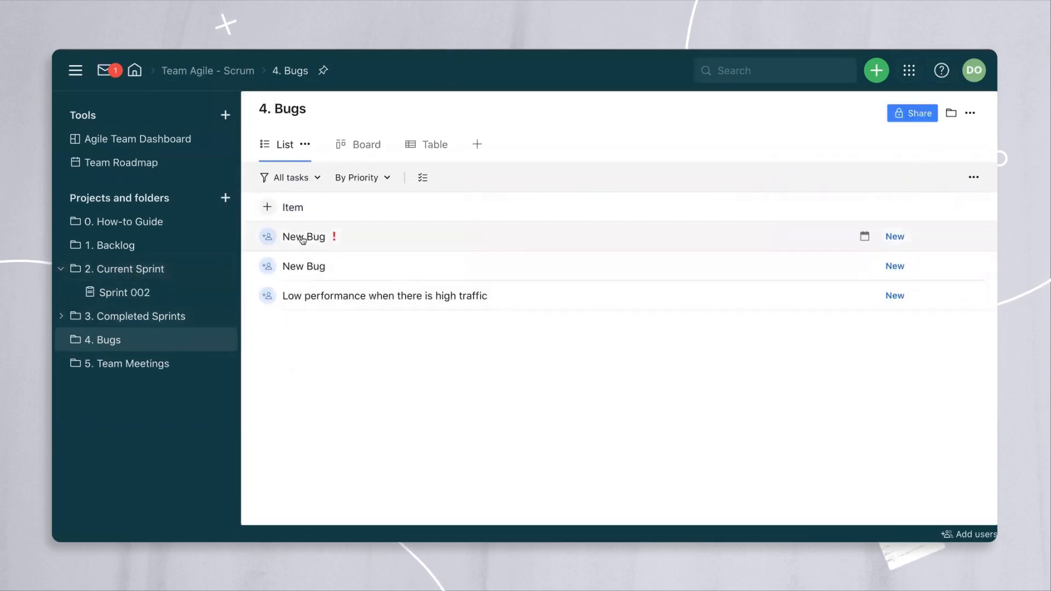
left_click_drag(302, 240, 137, 294)
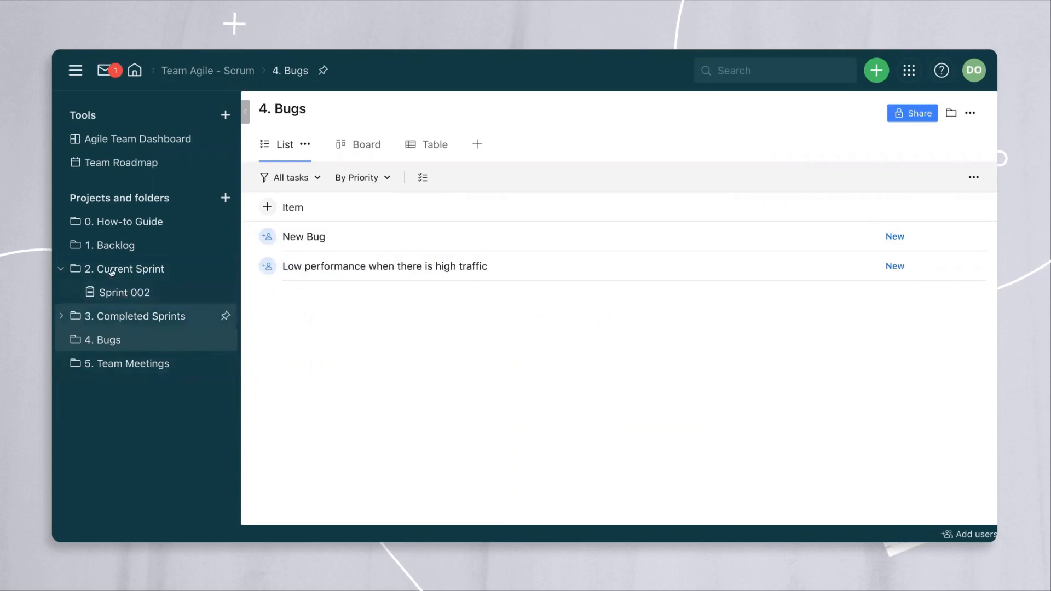
Step: In the Epic Overview of 1. Backlog, set the T-Shirt size of Market research for new product to L
left_click(116, 247)
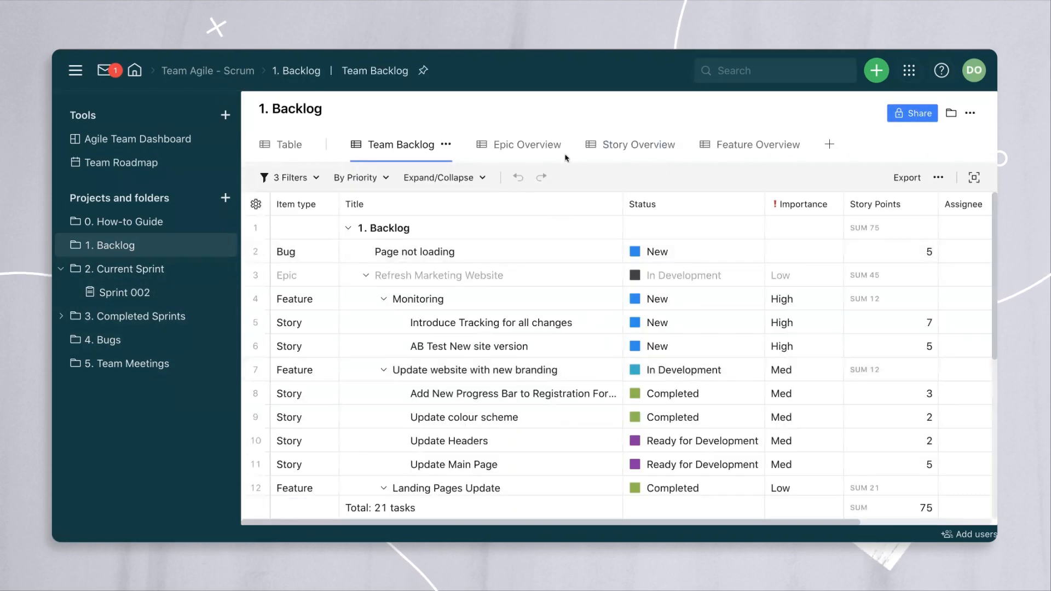
left_click(513, 148)
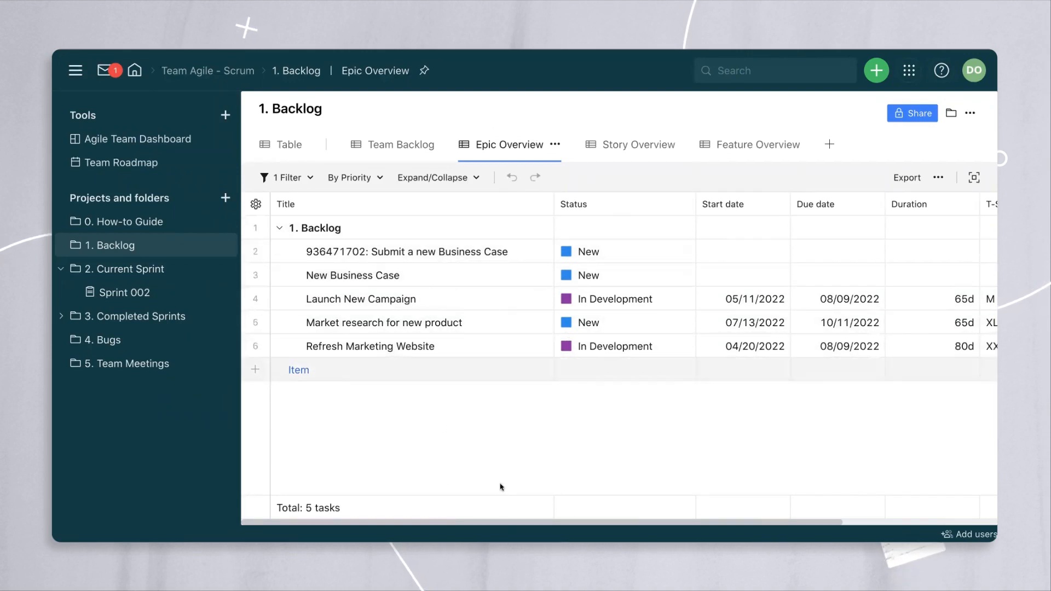
left_click_drag(481, 521, 613, 525)
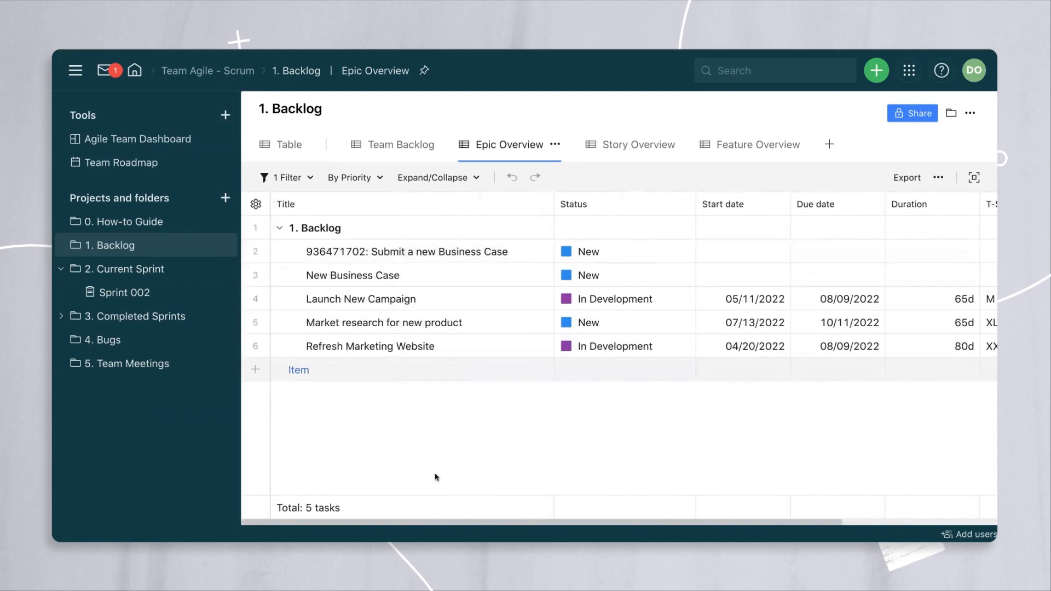
left_click_drag(484, 523, 585, 522)
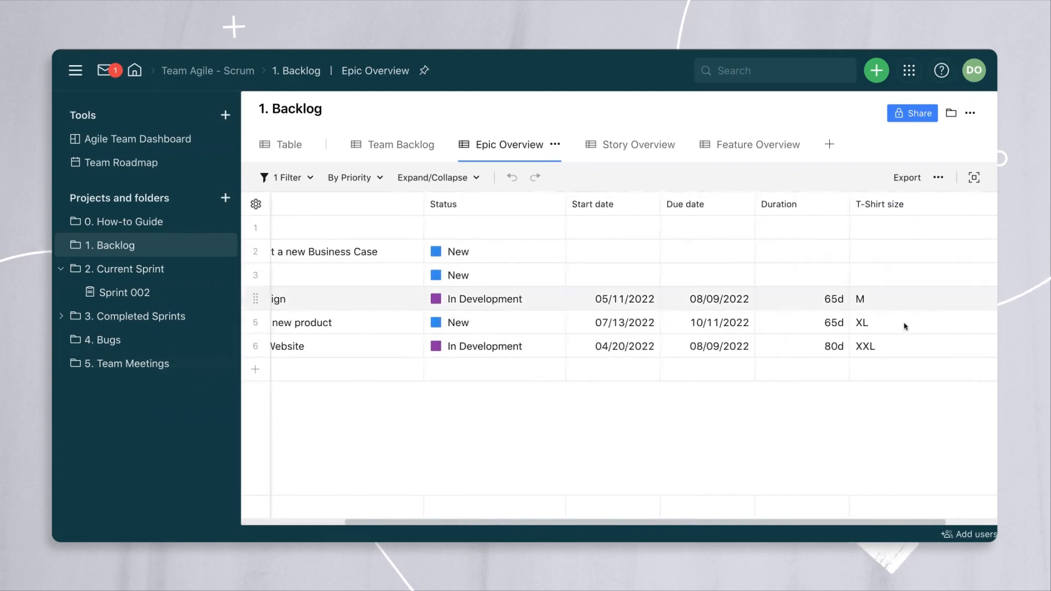
double_click(880, 323)
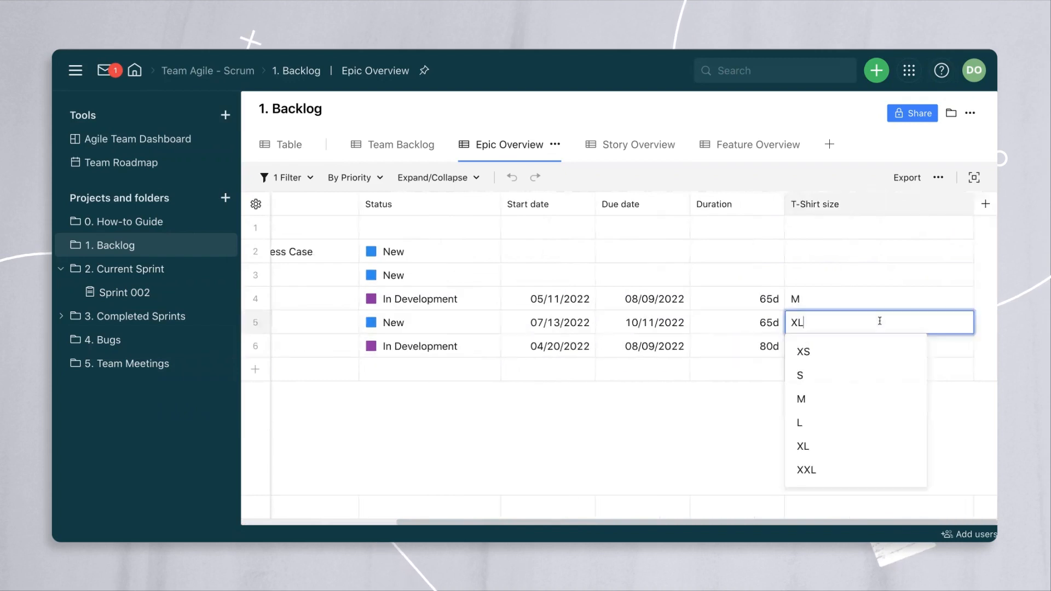
left_click(821, 422)
Step: Open the Market research for new product epic and review the automation comments in its activity
left_click_drag(723, 526, 549, 524)
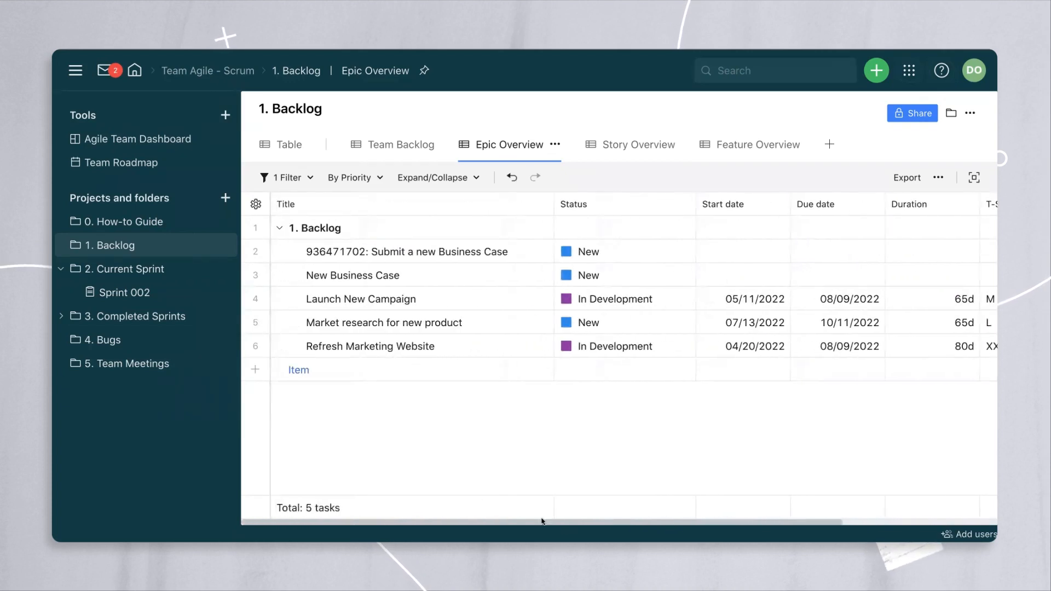
left_click(545, 325)
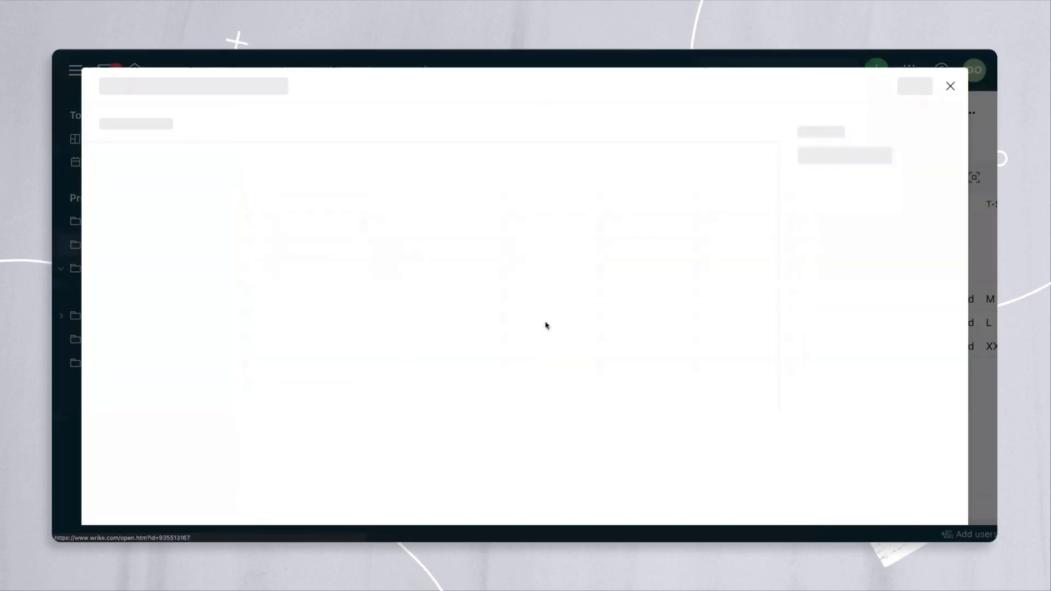
mouse_move(438, 375)
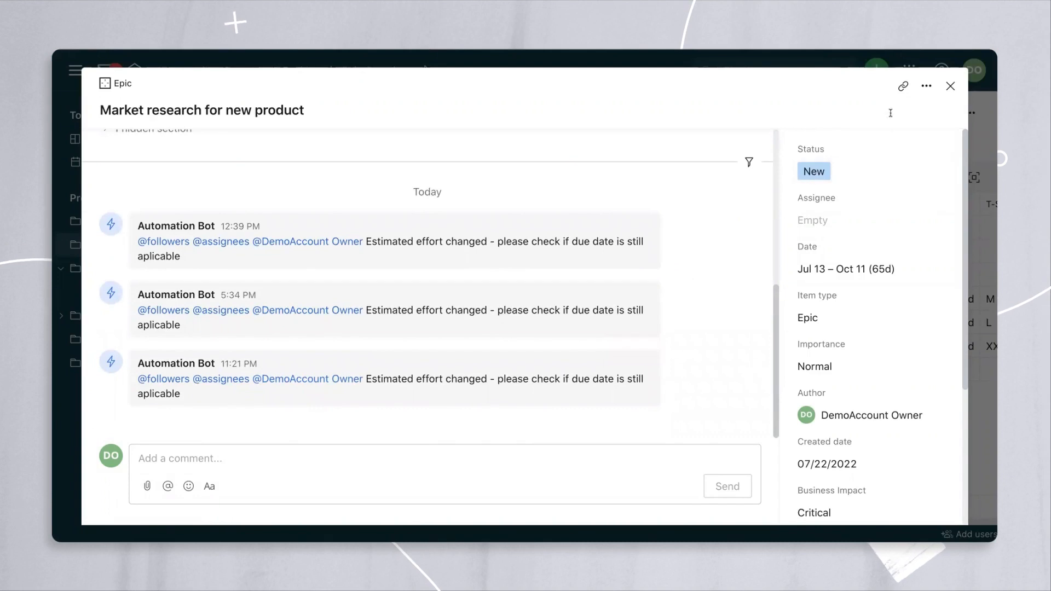
Step: Close the epic and examine the backlog's Story Overview, including its story hierarchy, importance and story points
left_click(950, 87)
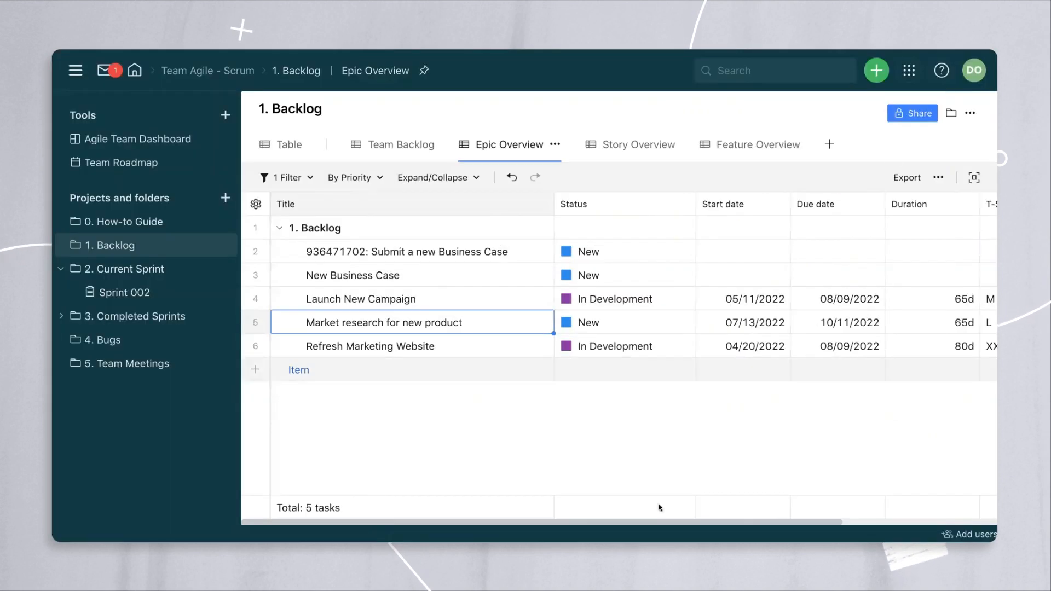
left_click(648, 146)
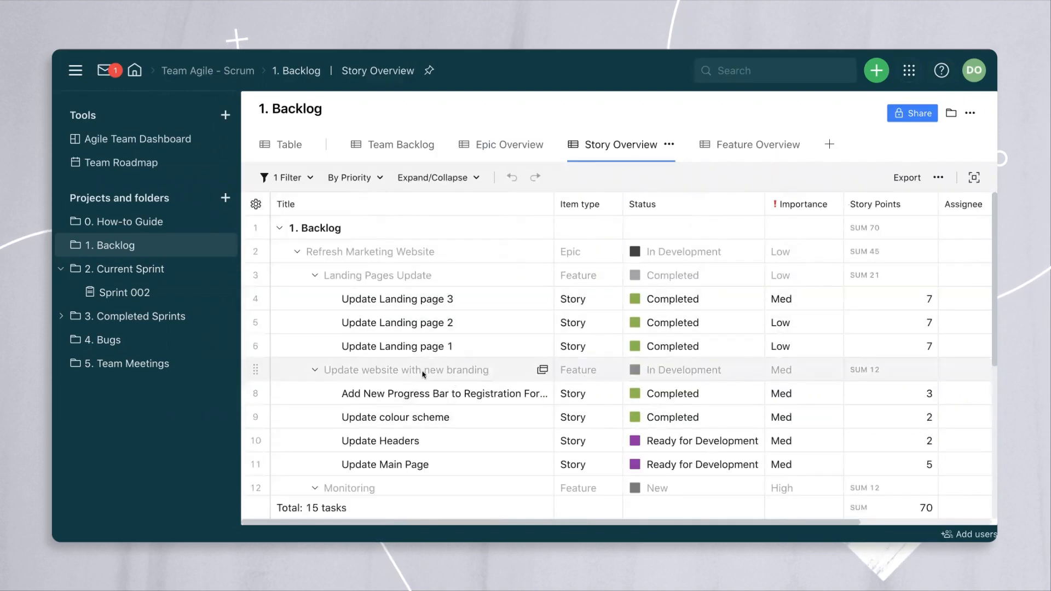
scroll(447, 347, "down", 1)
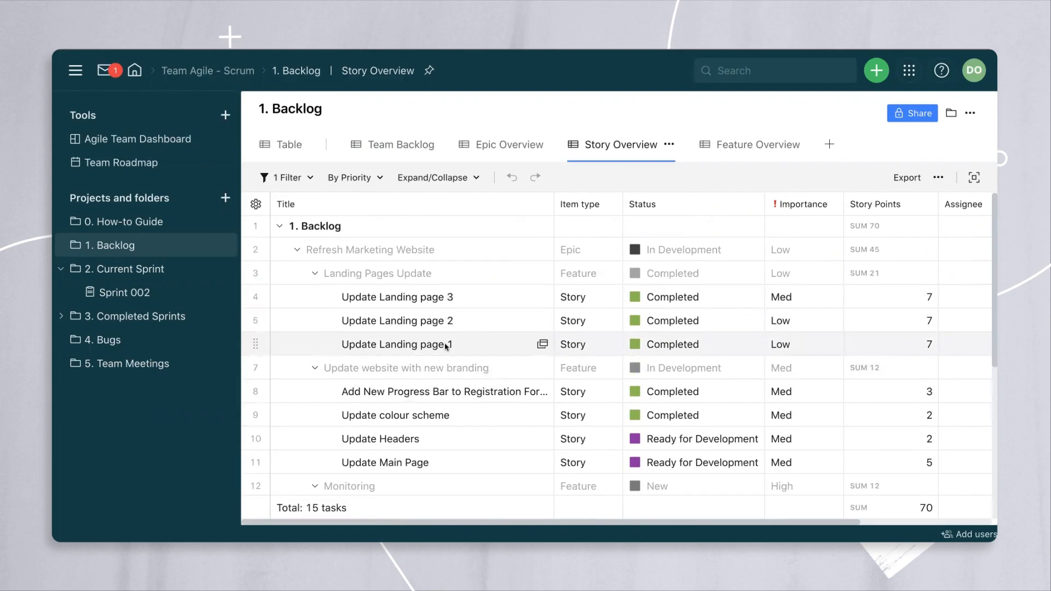
left_click_drag(513, 525, 668, 526)
left_click_drag(592, 527, 433, 526)
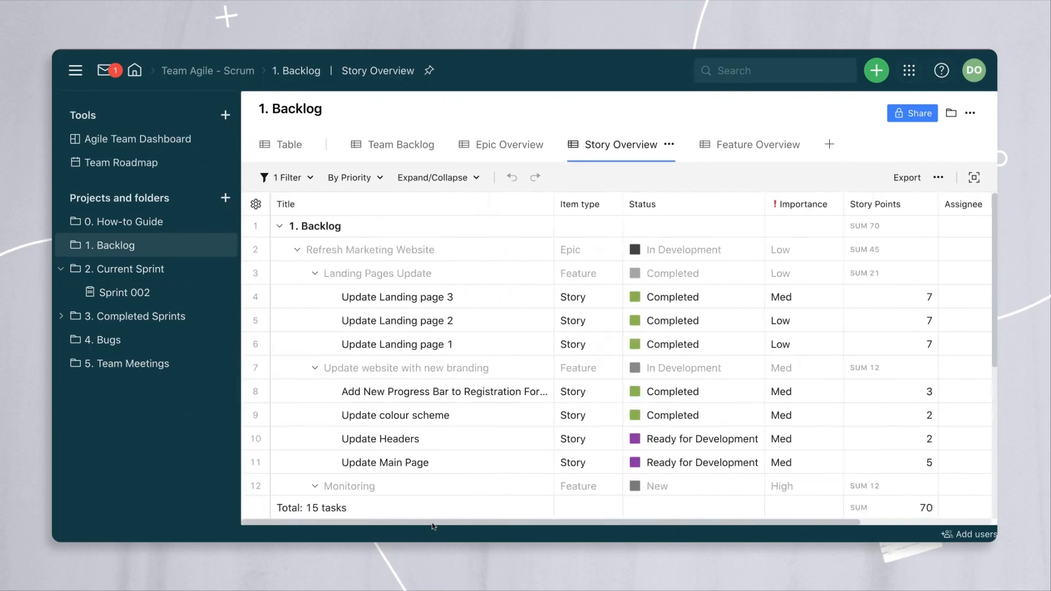
Step: Review the columns available for the Story Overview table and look through its listed stories
left_click(256, 205)
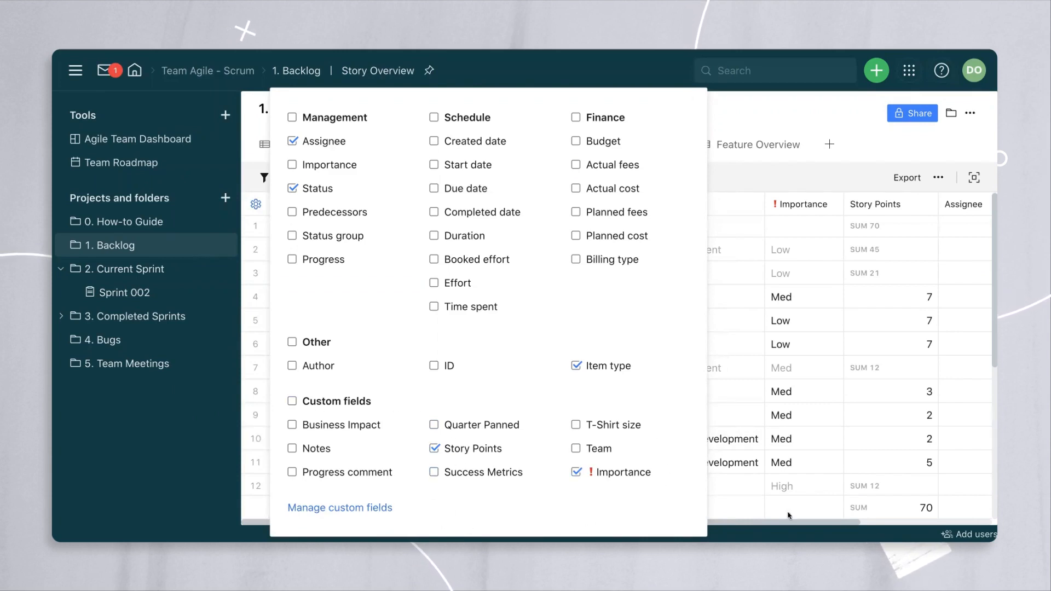
left_click(787, 116)
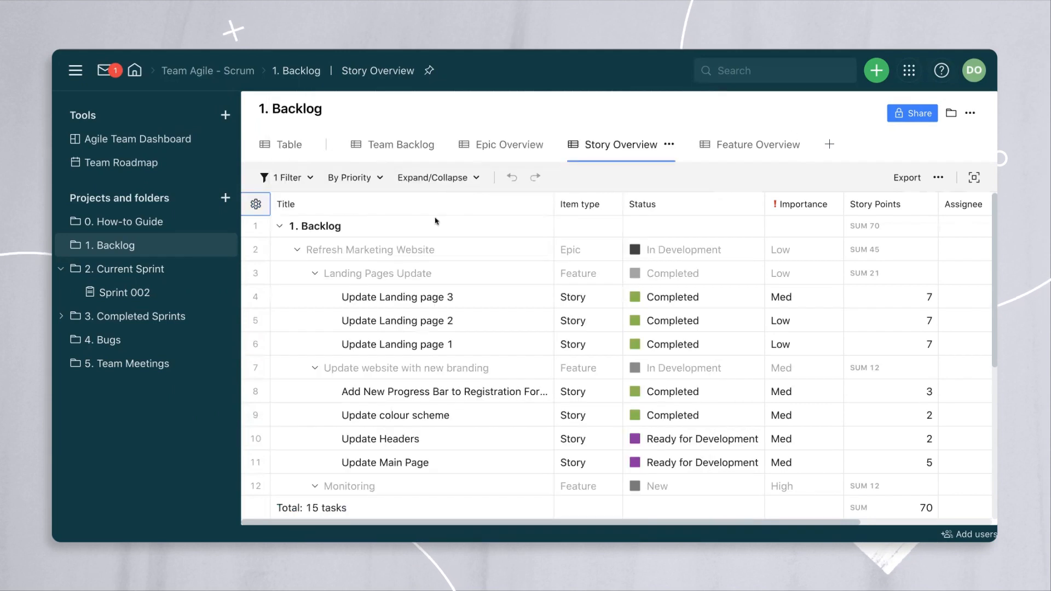
scroll(565, 404, "down", 1)
scroll(566, 404, "down", 5)
scroll(566, 404, "up", 5)
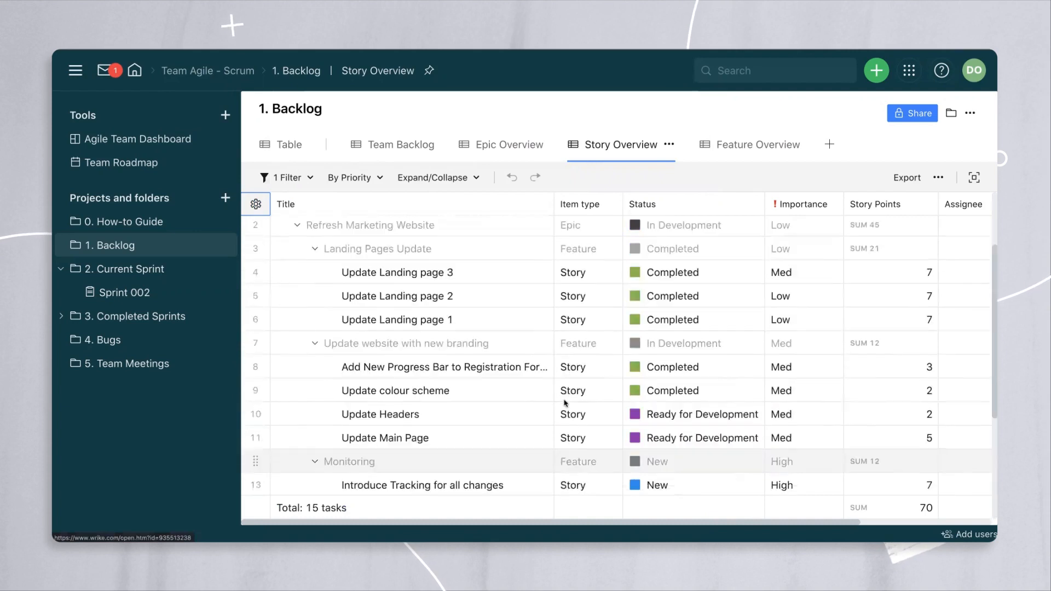
scroll(565, 404, "up", 1)
Step: Add the Bug custom item type to the Story Overview task filters alongside Story and check the filtered list
left_click(291, 178)
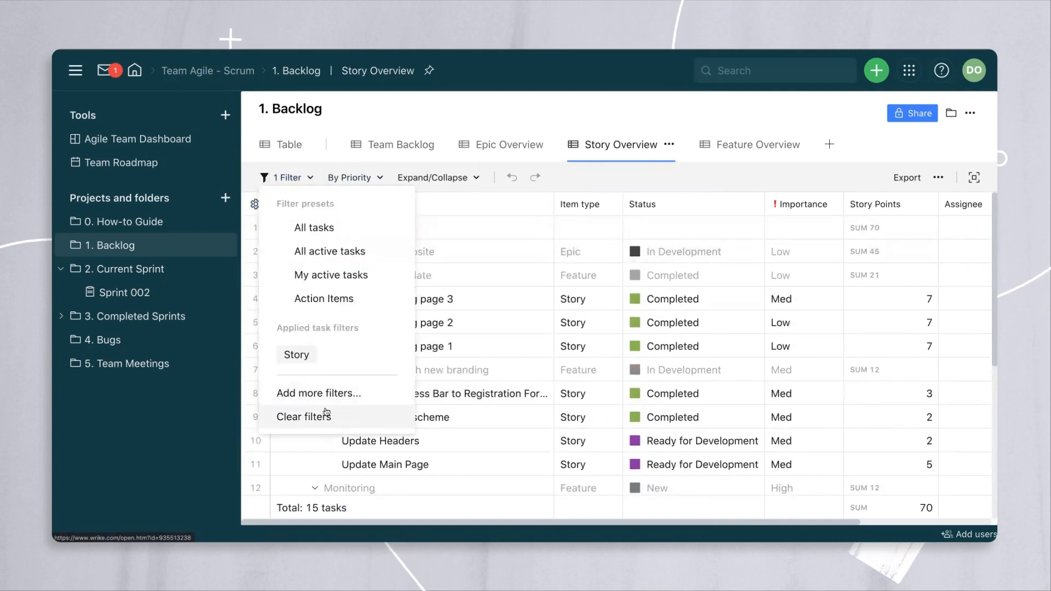
left_click(317, 394)
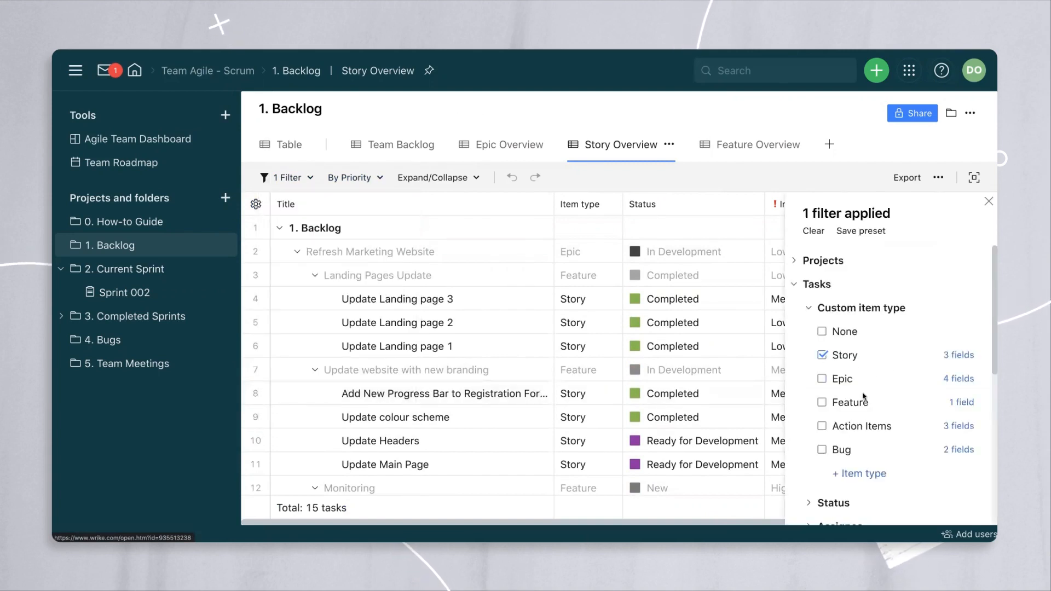
left_click(822, 450)
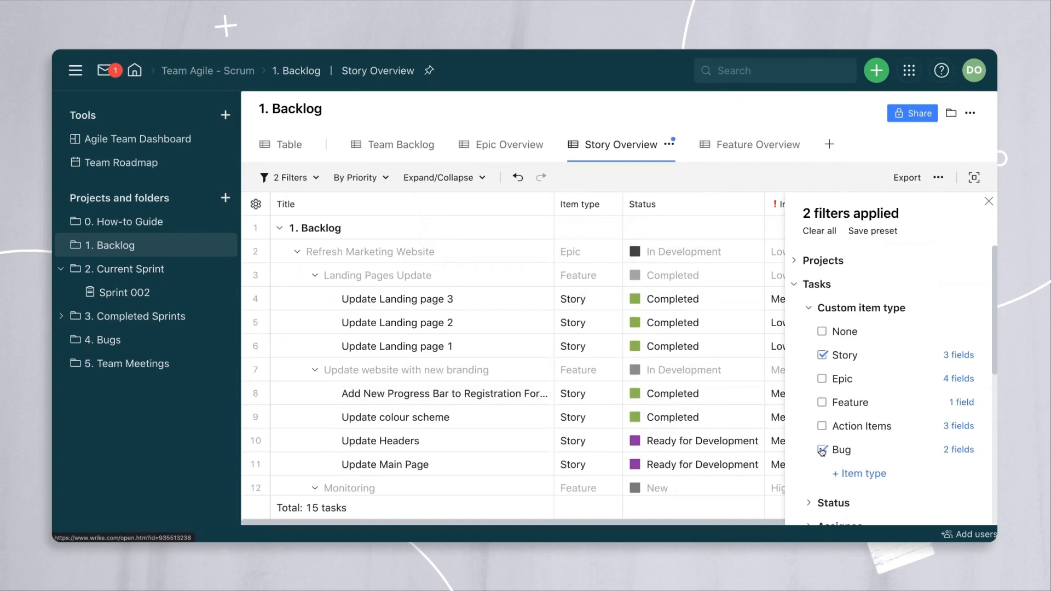
scroll(558, 380, "down", 5)
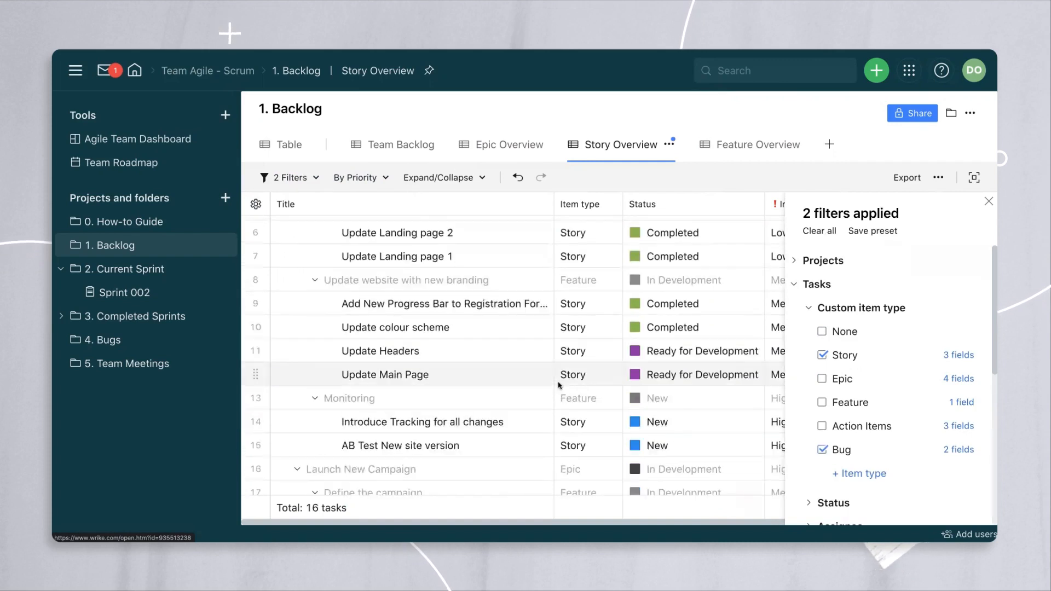
scroll(559, 385, "up", 6)
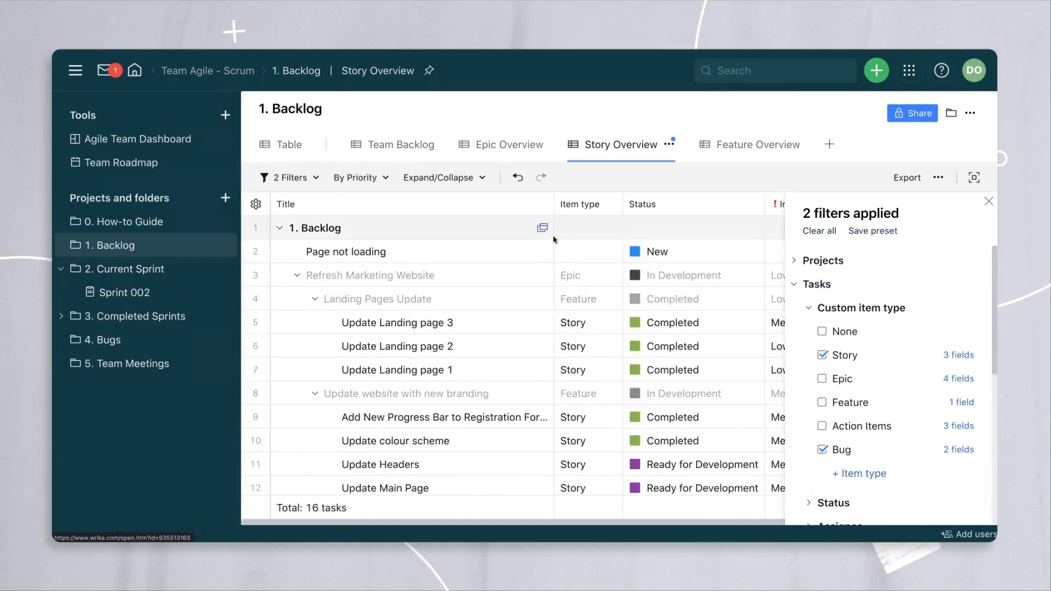
Step: On the Sprint 002 board, move Link not working, Define main Jobs to be Done and user journey, and New Bug to Completed
left_click(124, 293)
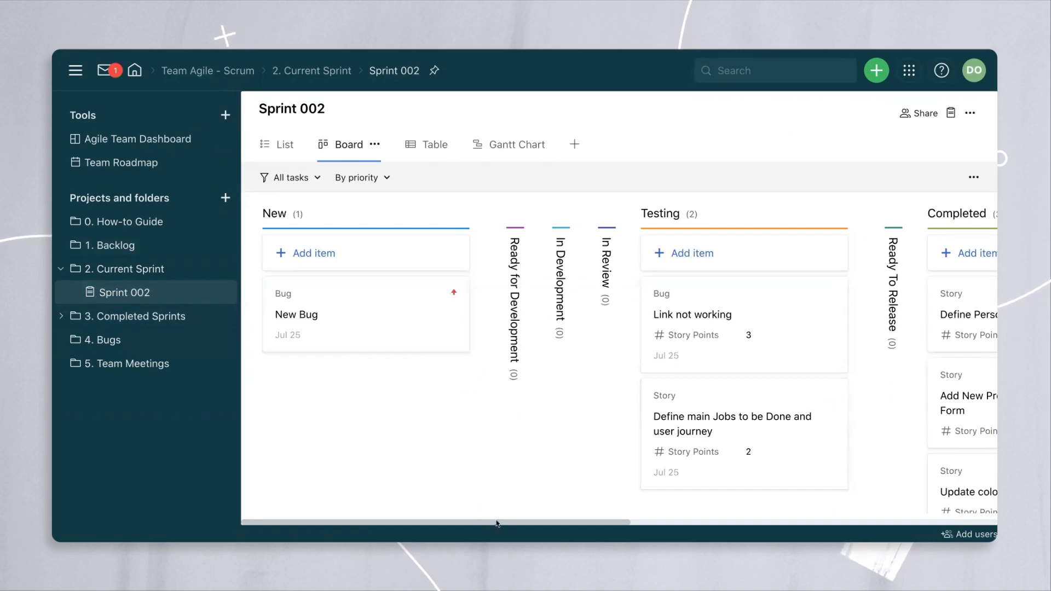
left_click_drag(497, 524, 588, 524)
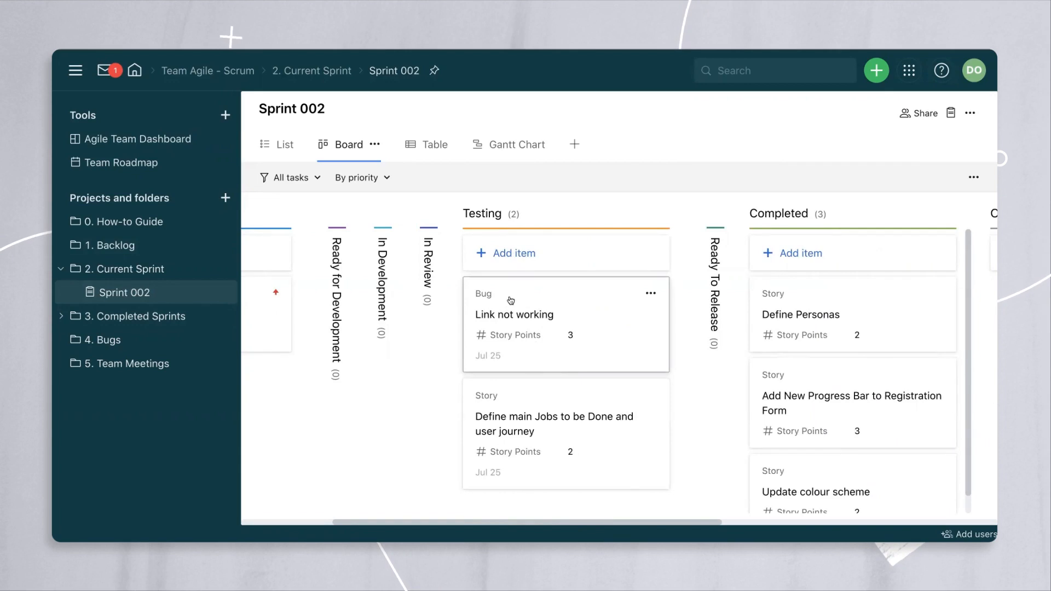
left_click_drag(511, 300, 813, 310)
left_click_drag(495, 288, 797, 307)
left_click_drag(638, 521, 547, 521)
left_click_drag(361, 310, 957, 326)
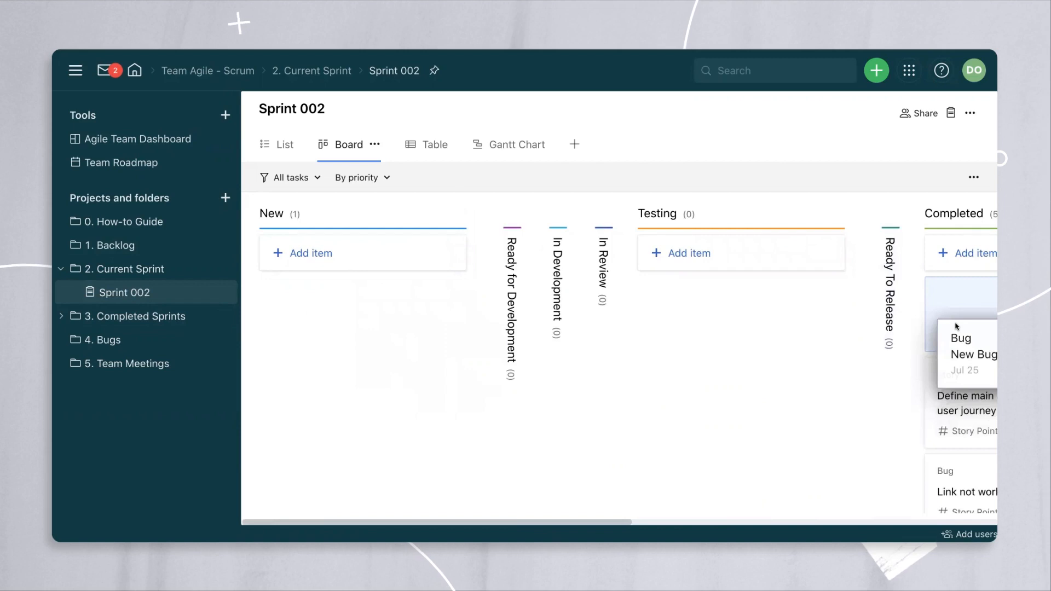
left_click_drag(957, 326, 956, 328)
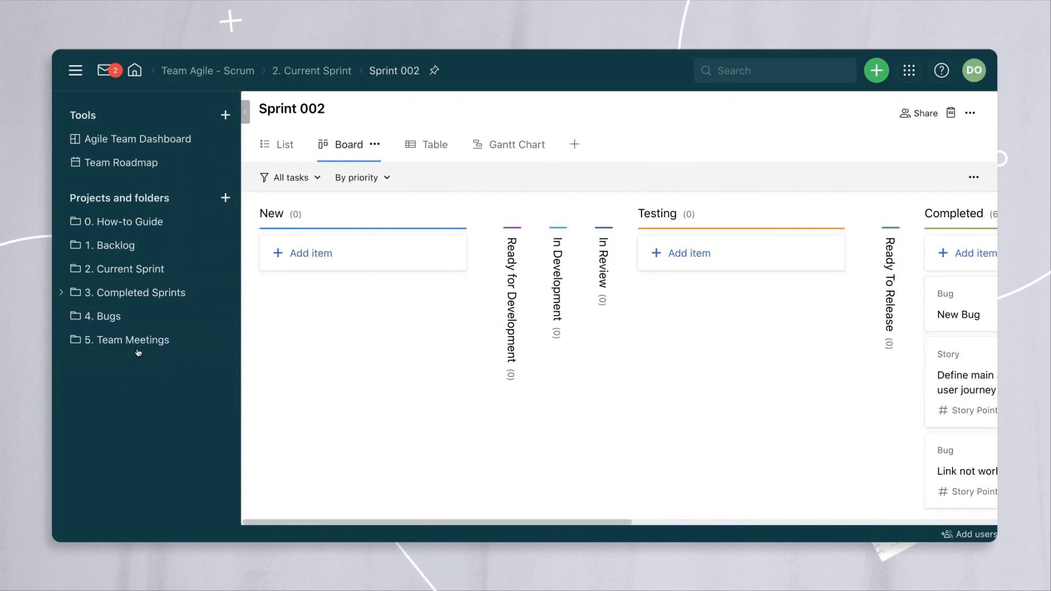
Step: Expand the 3. Completed Sprints folder and review its table of finished sprints, statuses and story points
left_click(135, 295)
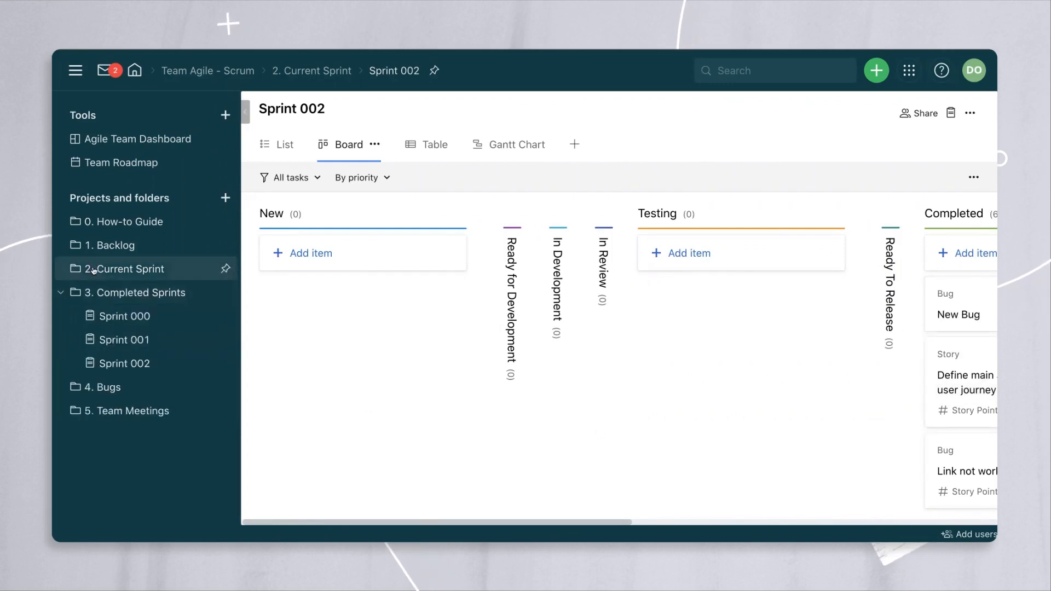
left_click(126, 294)
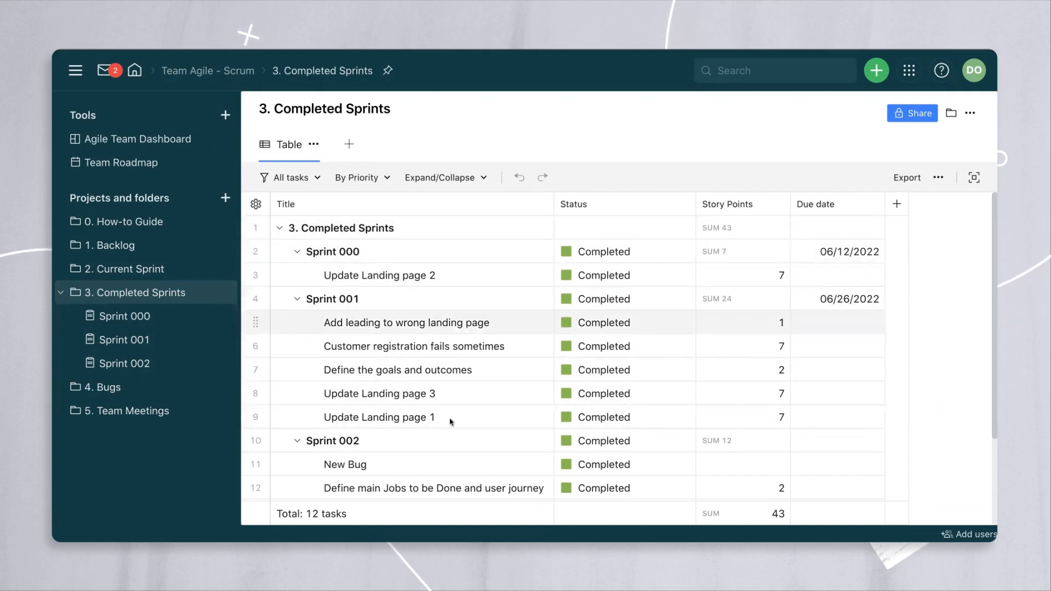
scroll(489, 425, "down", 1)
scroll(580, 416, "down", 4)
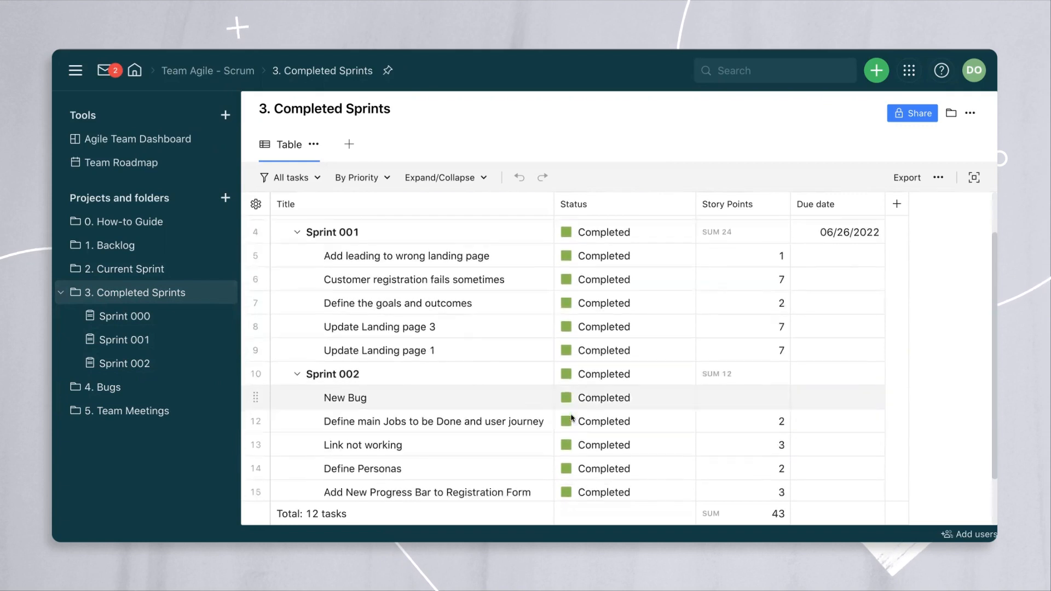
scroll(571, 419, "up", 5)
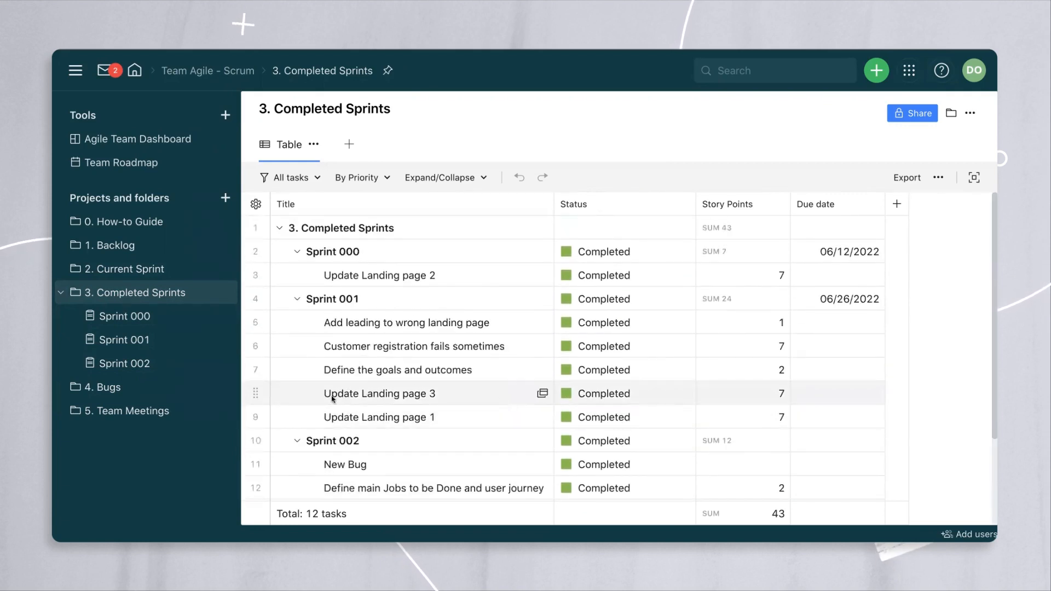
Step: In 5. Team Meetings, expand Retrospective Sprint 001 and Retrospective Sprint 000 to view their action items
left_click(141, 412)
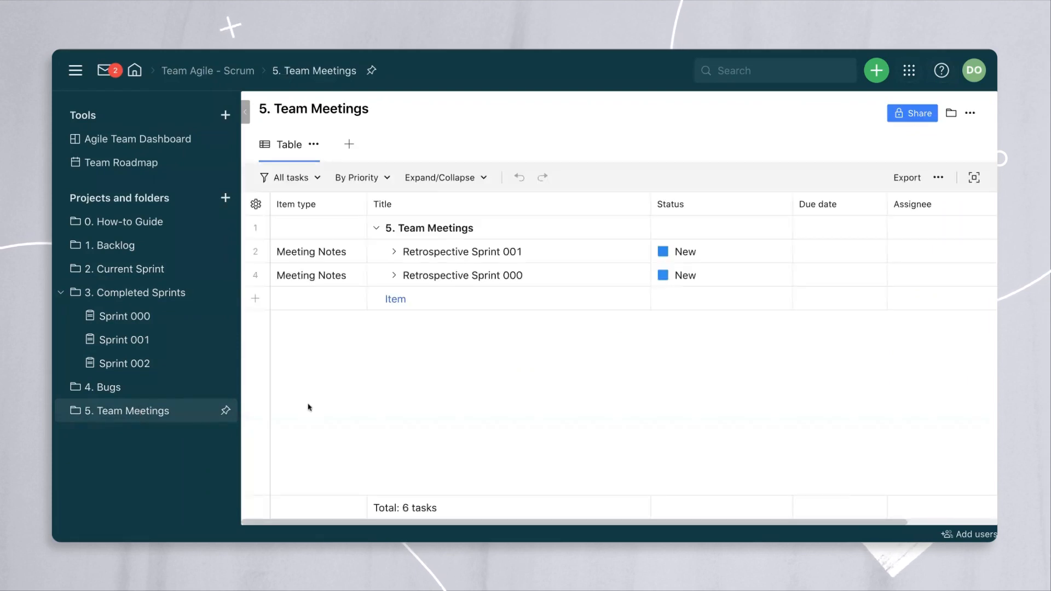
left_click(394, 253)
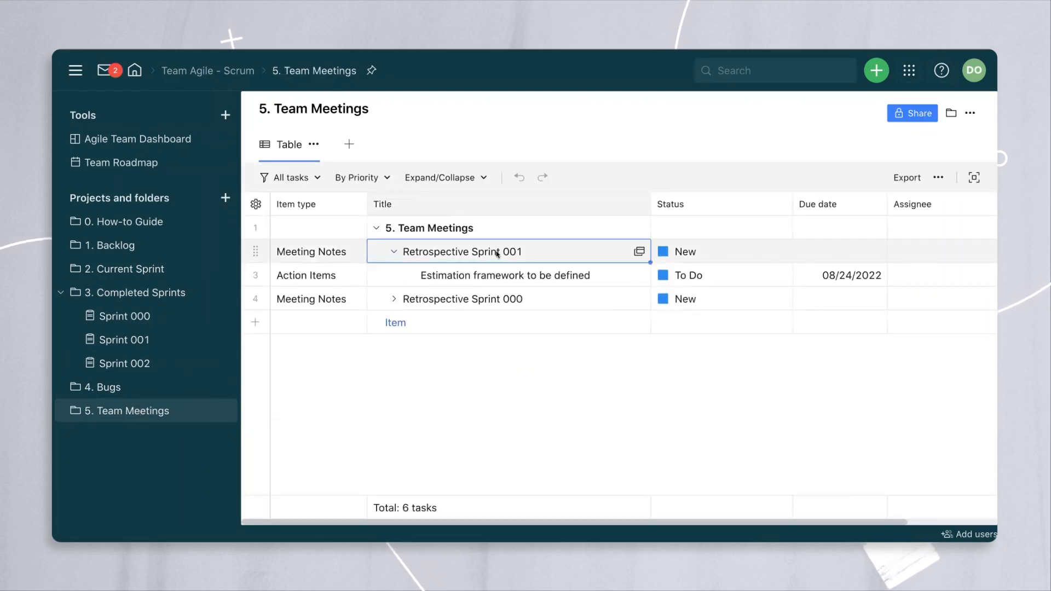
left_click(393, 299)
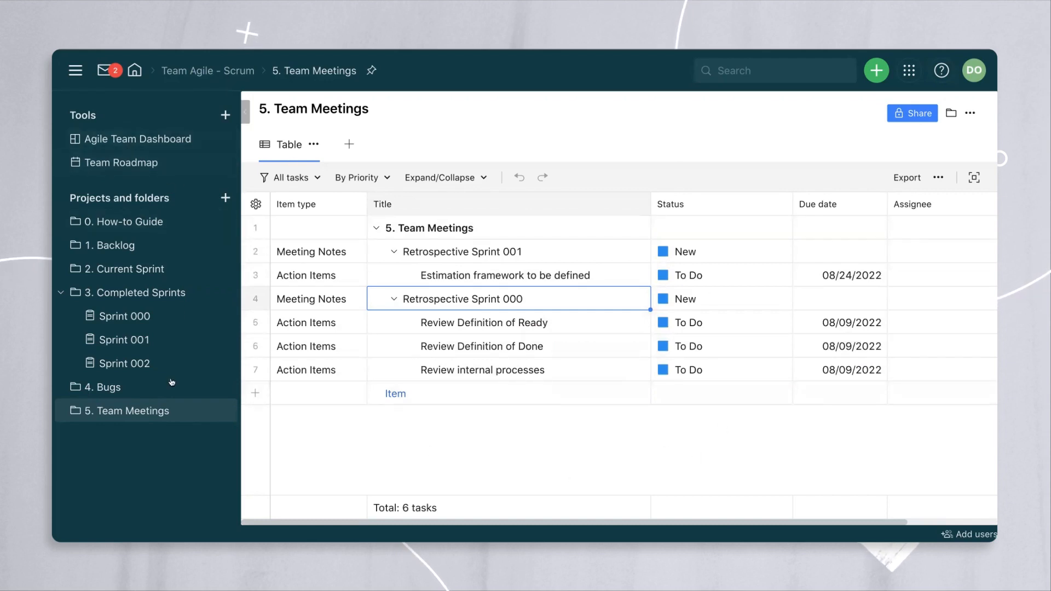
Step: View the Agile Team Dashboard, and show the Team Roadmap's epics by Quarter and by Year
left_click(123, 144)
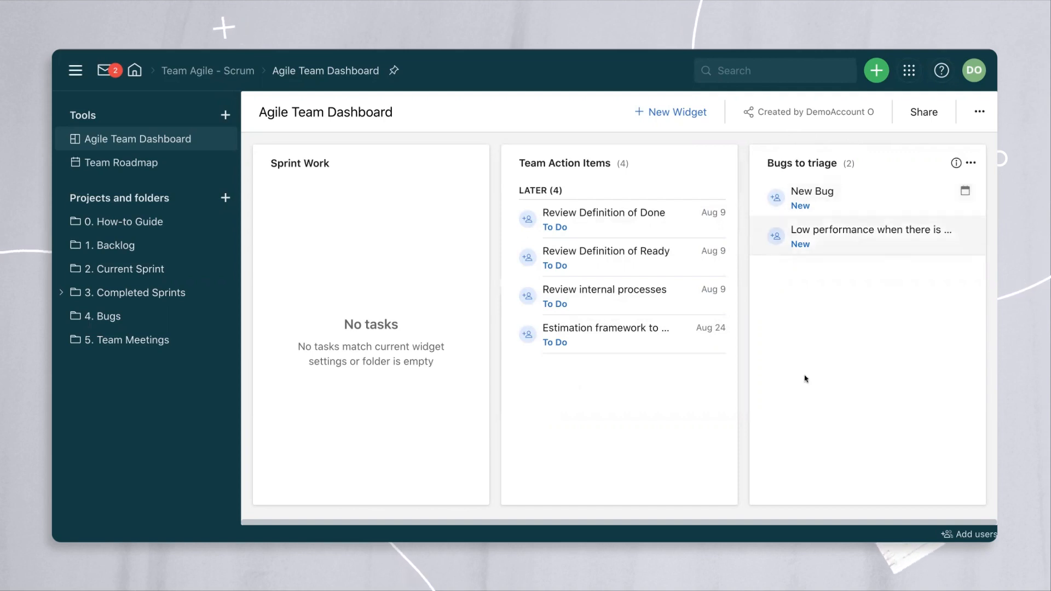
left_click(121, 162)
left_click(480, 115)
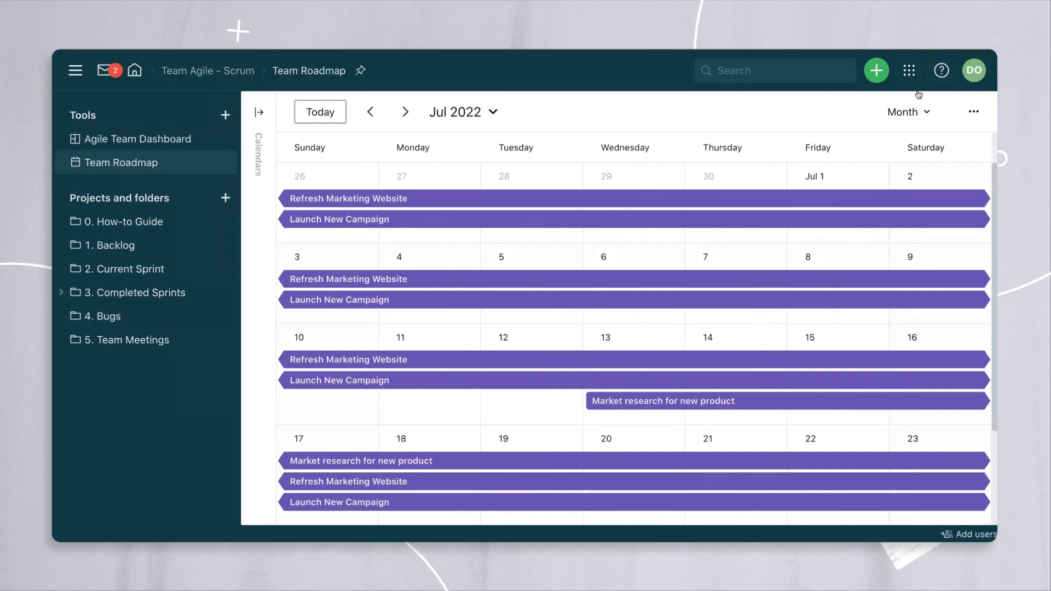
left_click(915, 112)
left_click(941, 188)
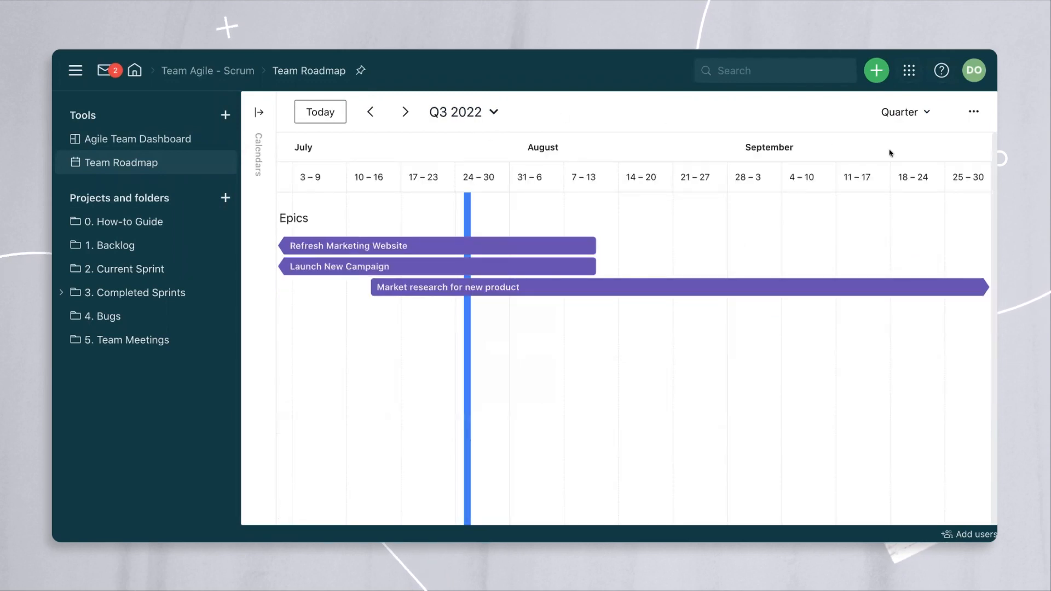
left_click(909, 112)
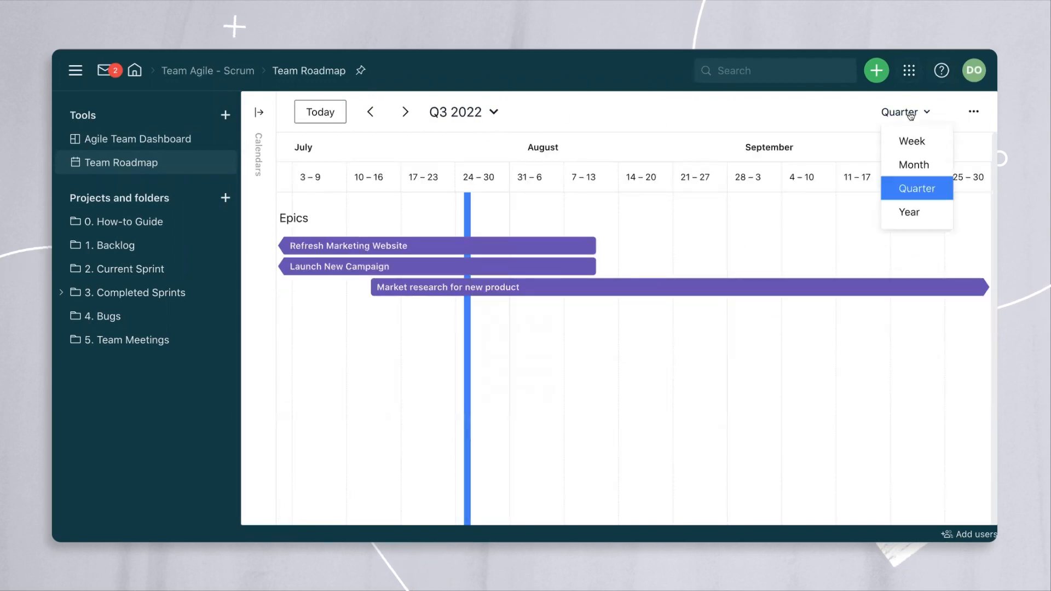
left_click(909, 213)
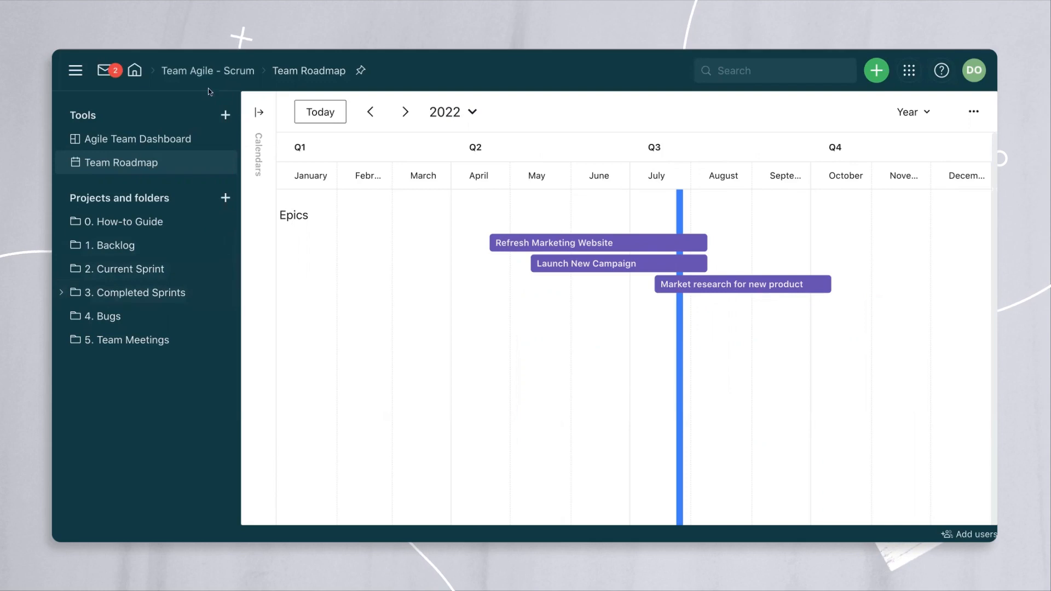
Step: In the Team Agile - Scrum space settings, review the Submit a Product Bug request form and return to the forms list
left_click(197, 77)
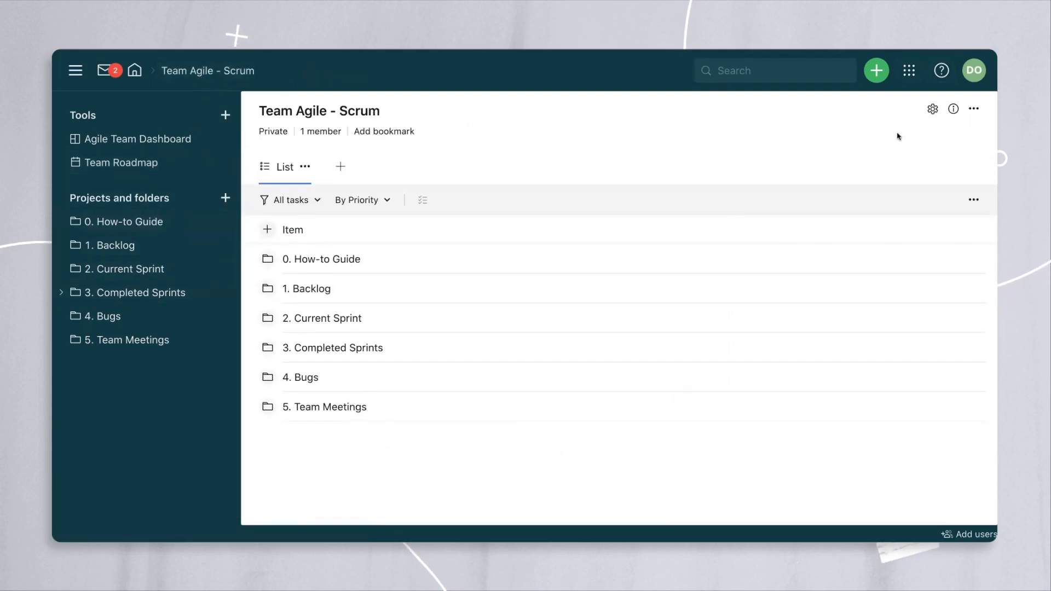
left_click(933, 110)
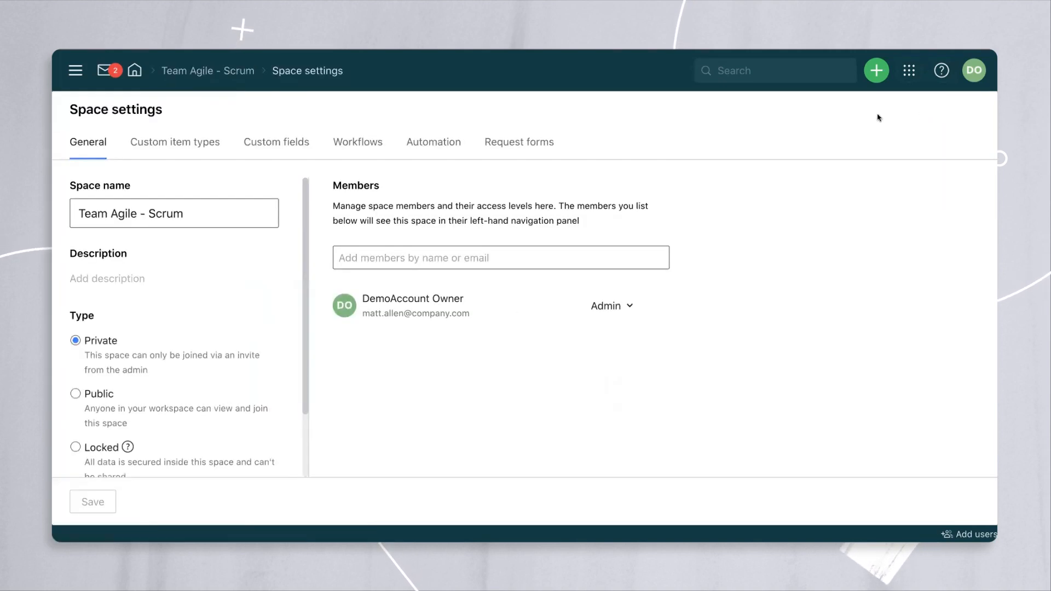
left_click(520, 142)
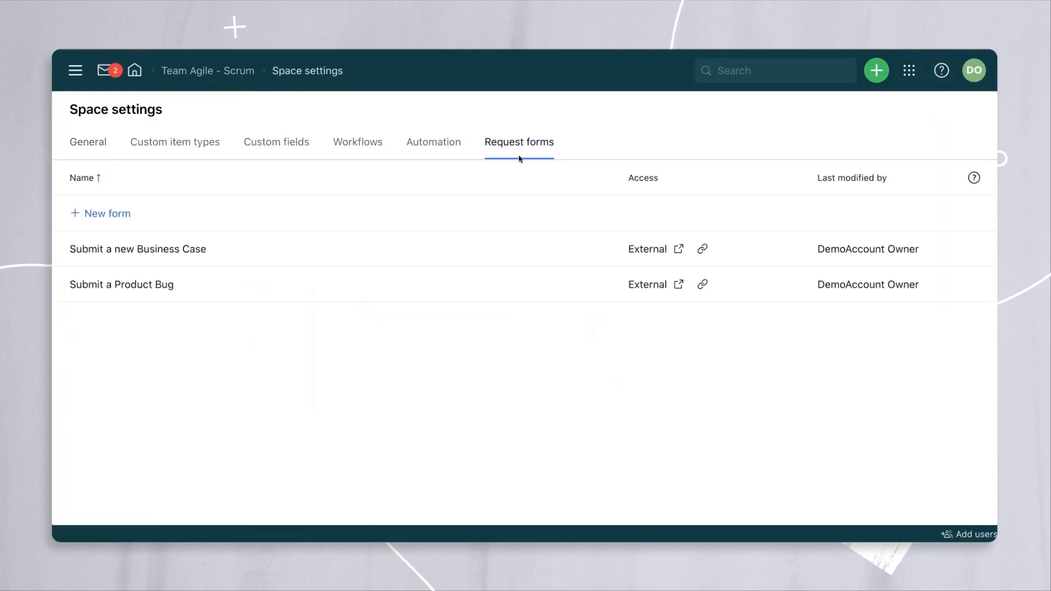
left_click(148, 287)
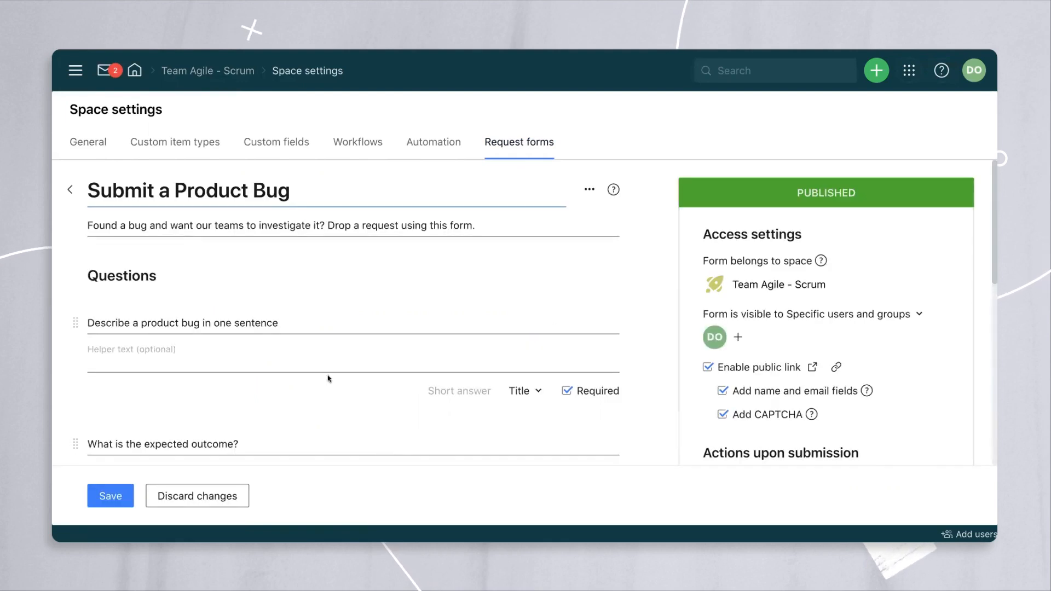
scroll(168, 326, "down", 4)
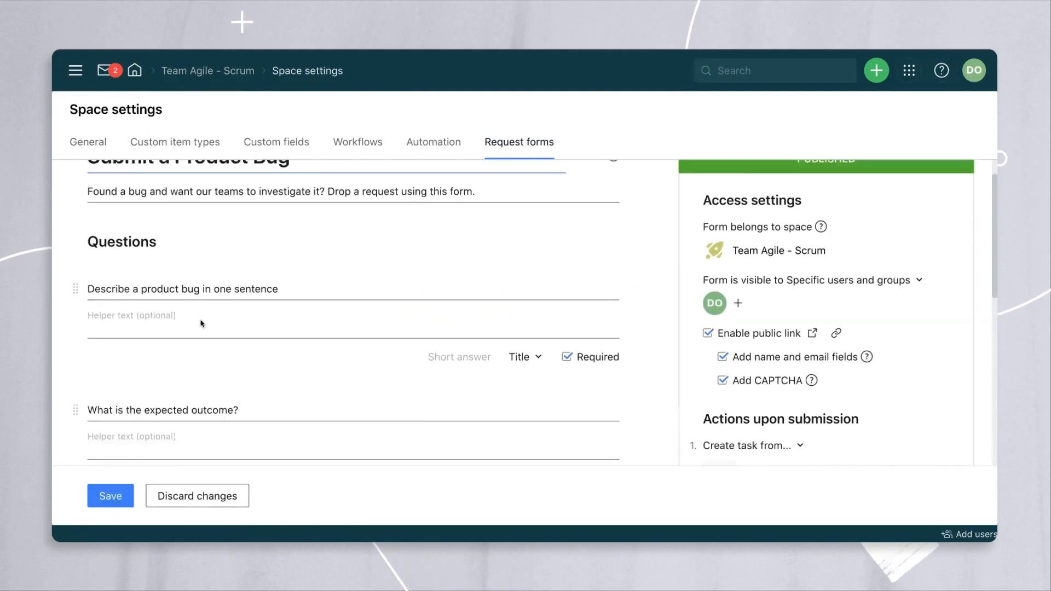
scroll(202, 325, "up", 1)
scroll(201, 320, "up", 3)
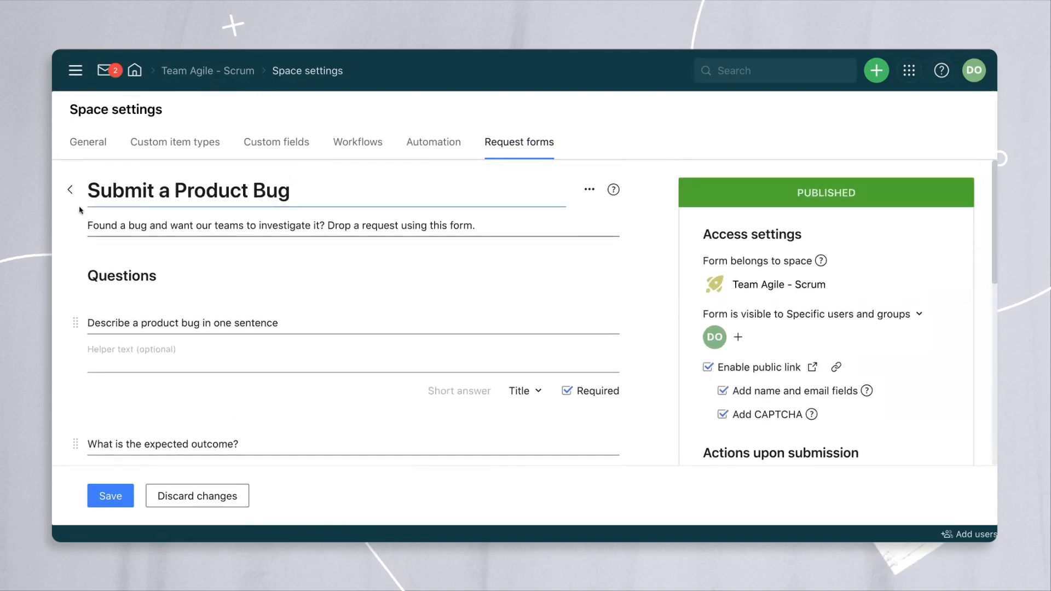
left_click(66, 191)
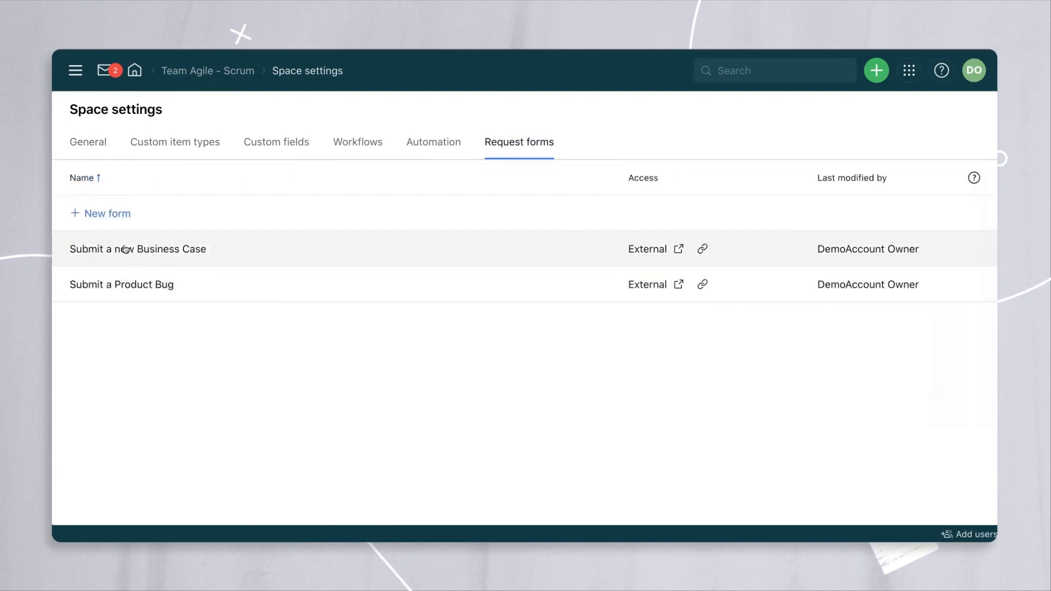
Step: Review the Submit a new Business Case request form's questions and submission actions, and return to the forms list
left_click(153, 251)
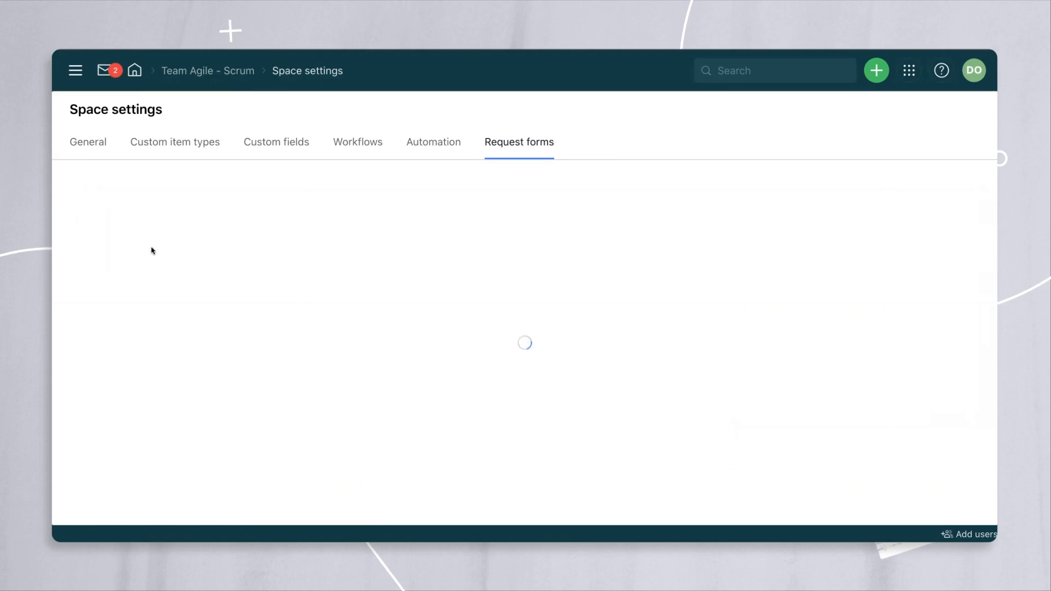
scroll(324, 332, "down", 3)
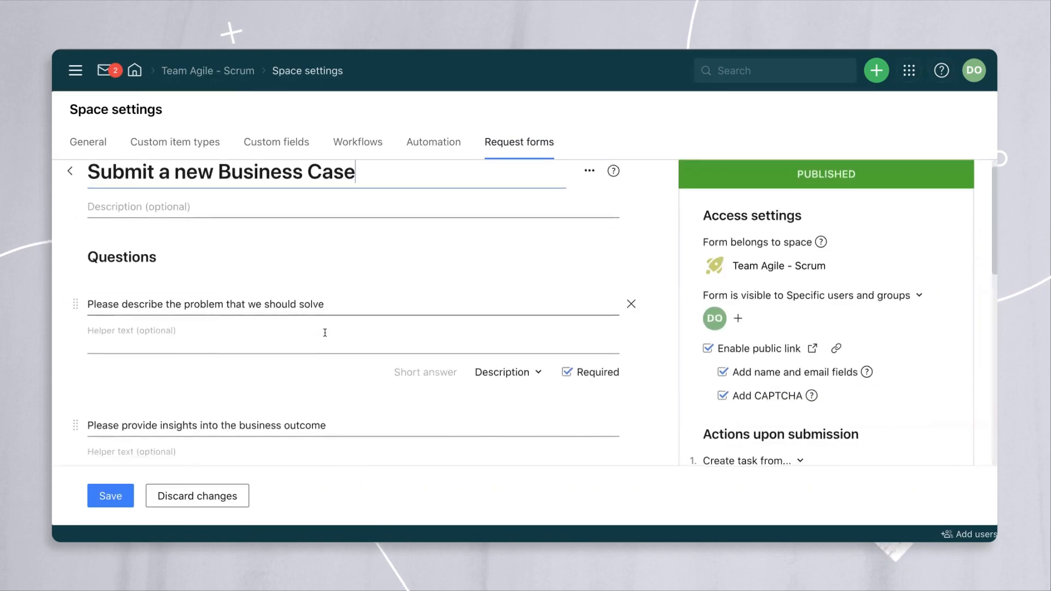
scroll(325, 333, "down", 2)
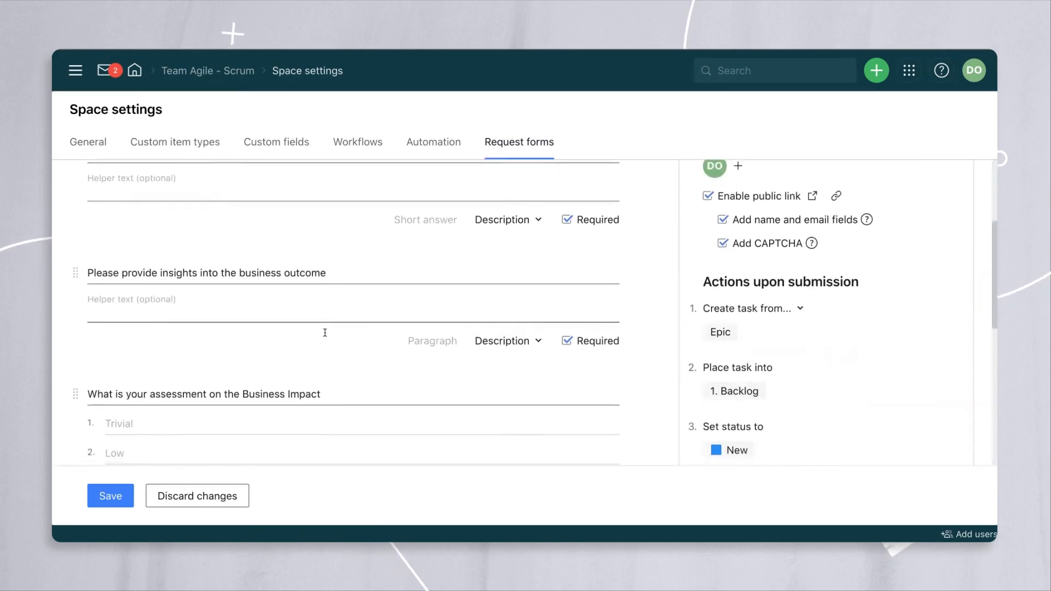
scroll(323, 334, "up", 5)
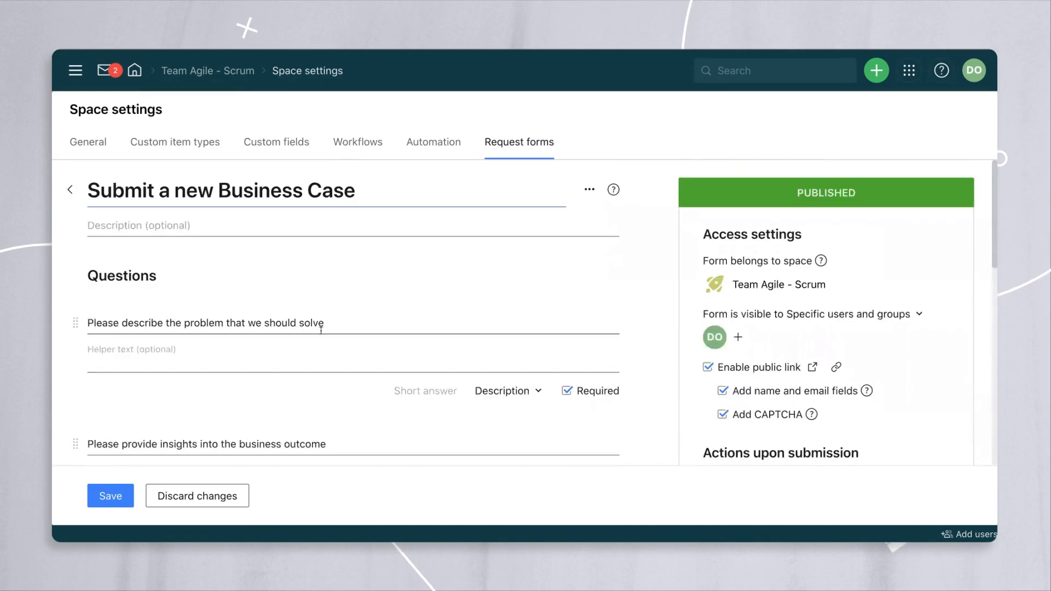
left_click(77, 191)
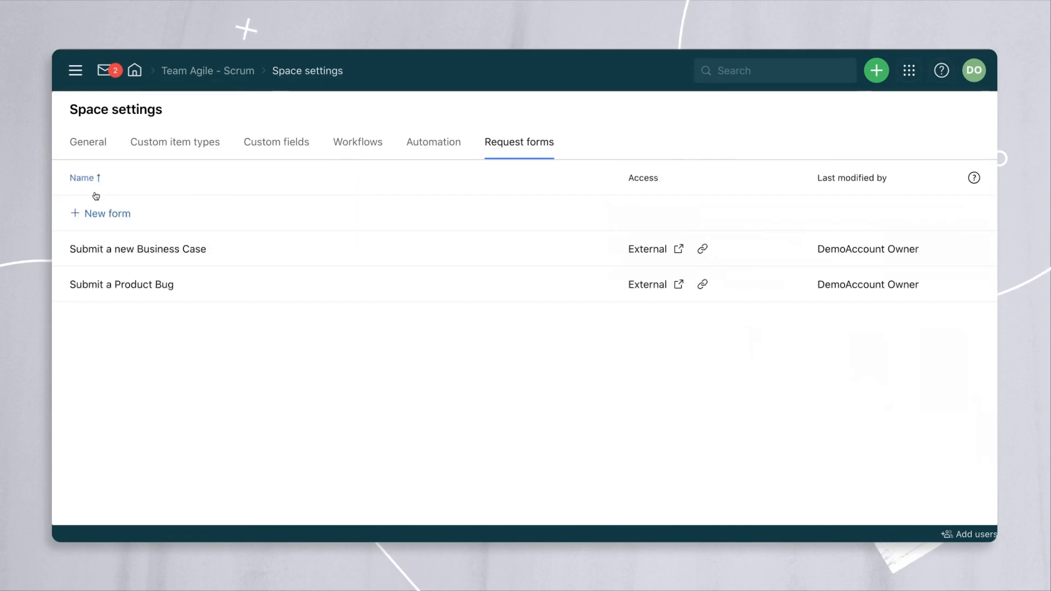
Step: View the space's custom fields and its workflows for tasks and projects
left_click(278, 142)
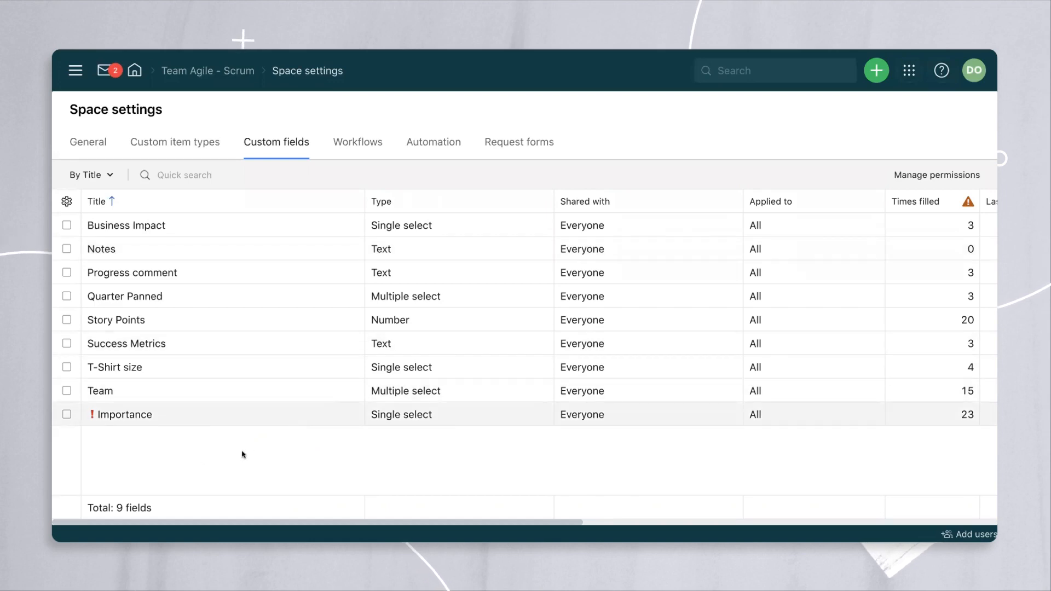
left_click(352, 144)
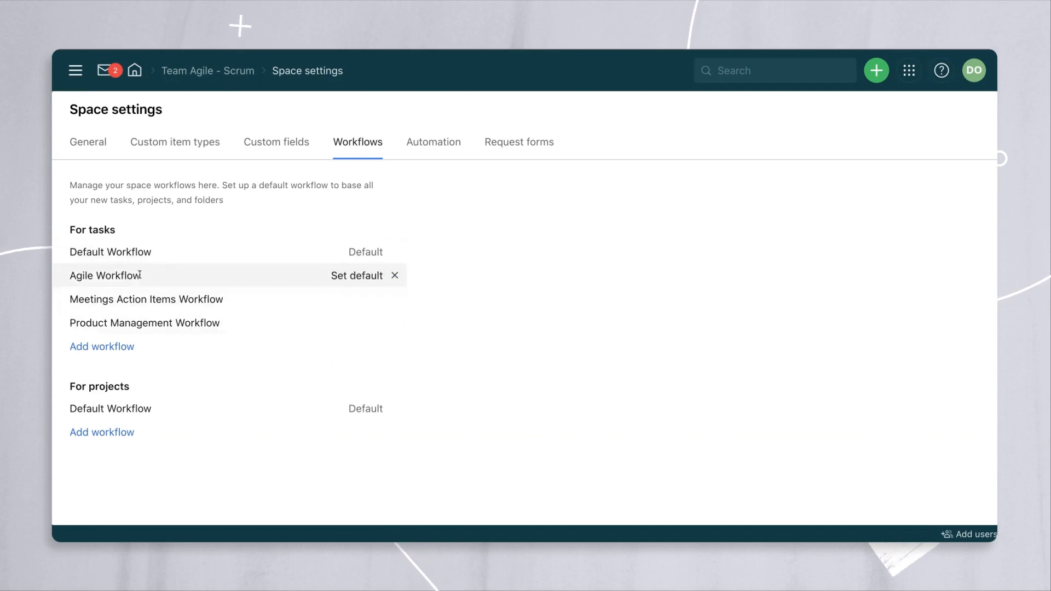
Step: Open the Bug custom item type and review its default workflow and the subitem types it can have
left_click(194, 148)
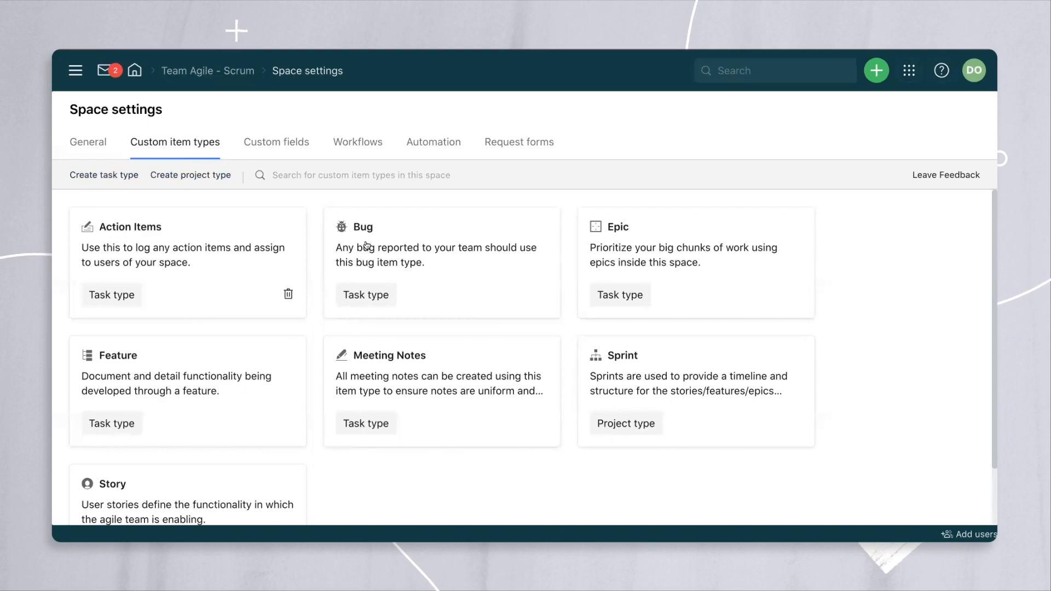
left_click(432, 266)
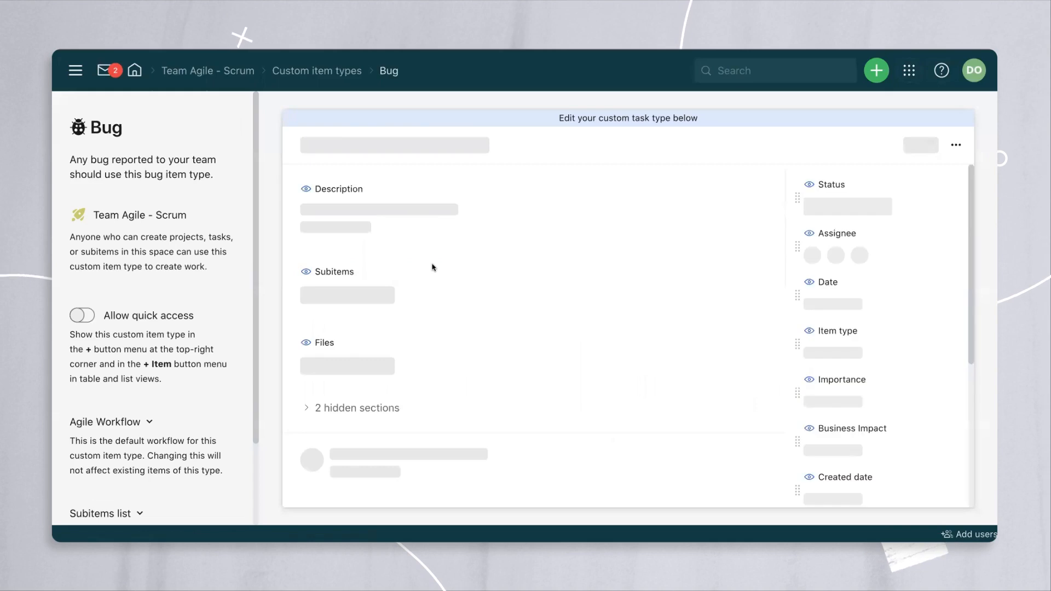
scroll(178, 346, "down", 1)
scroll(178, 346, "down", 2)
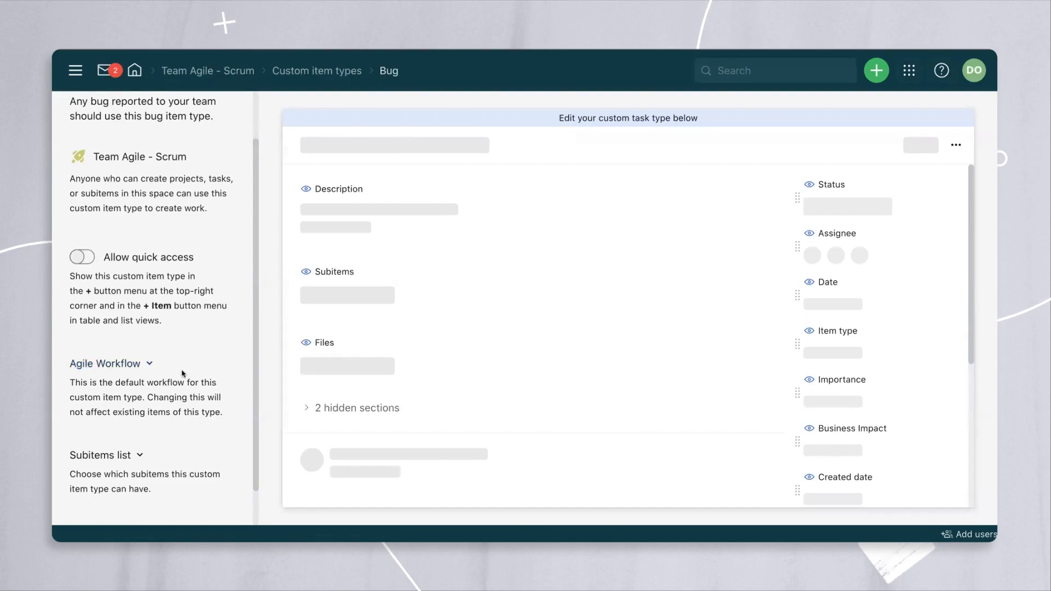
scroll(136, 438, "down", 1)
left_click(140, 414)
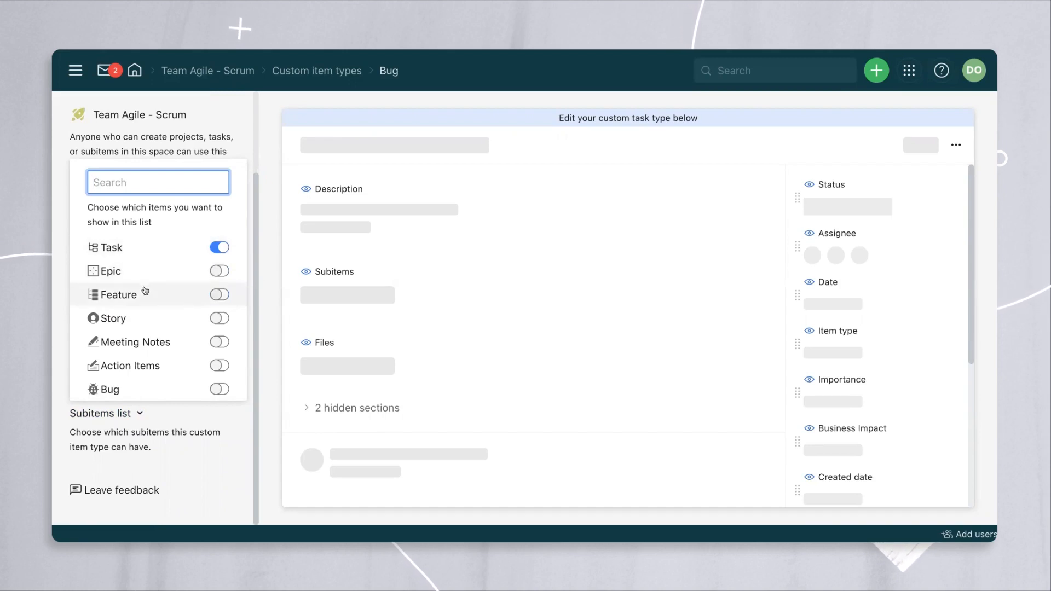
left_click(207, 449)
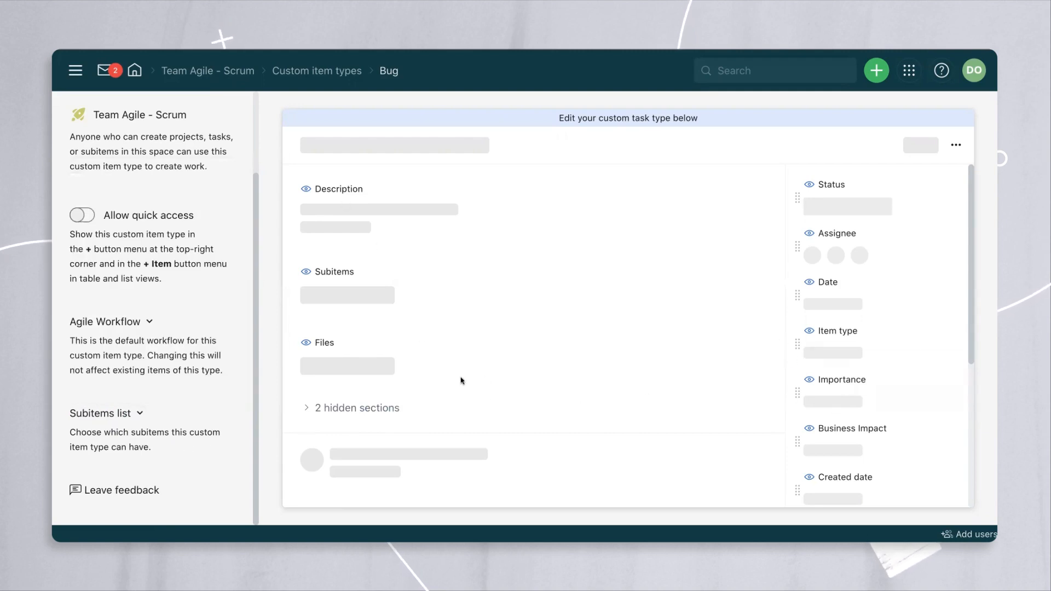
Step: Expand the Bug type's hidden sections and make the Timer section visible
left_click(419, 408)
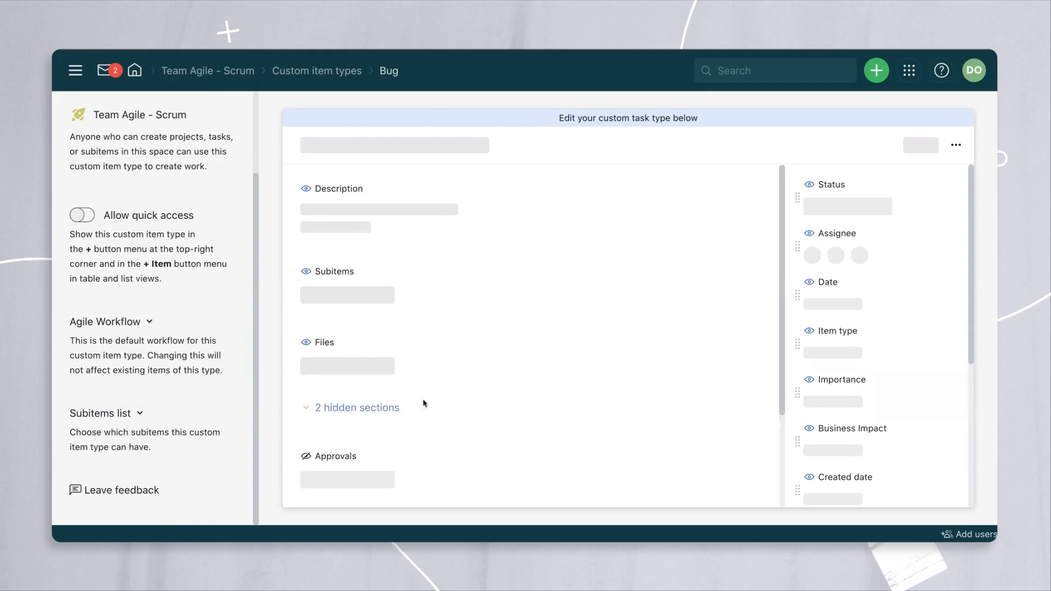
scroll(453, 377, "down", 2)
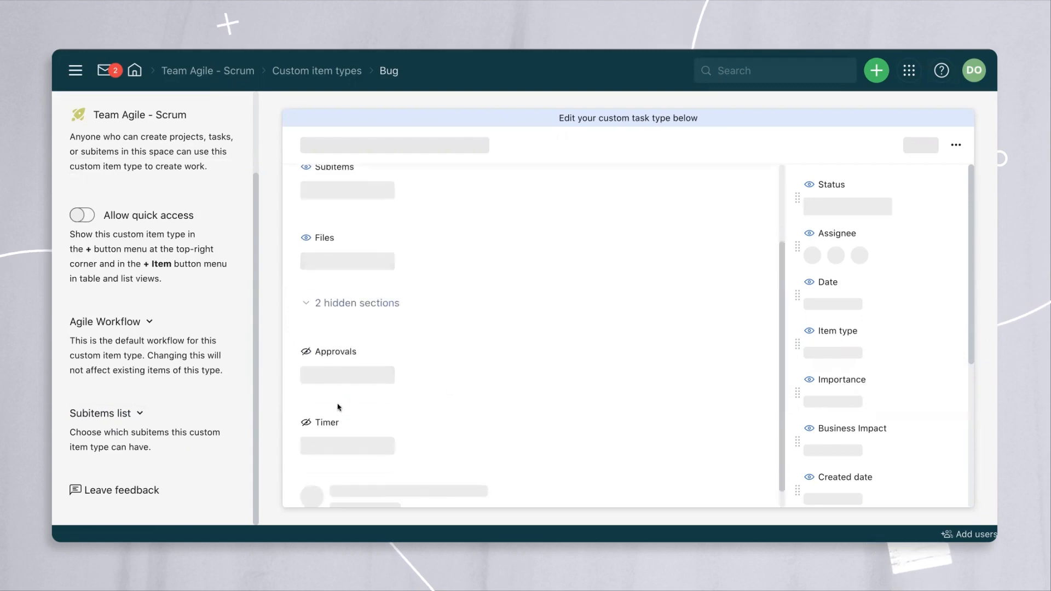
left_click(307, 423)
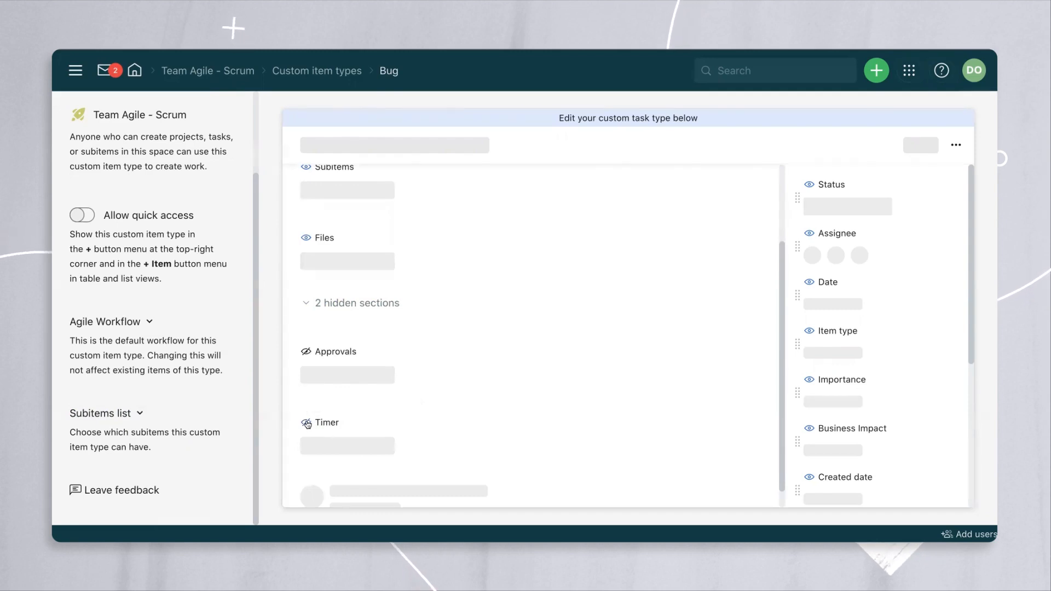
scroll(361, 400, "up", 3)
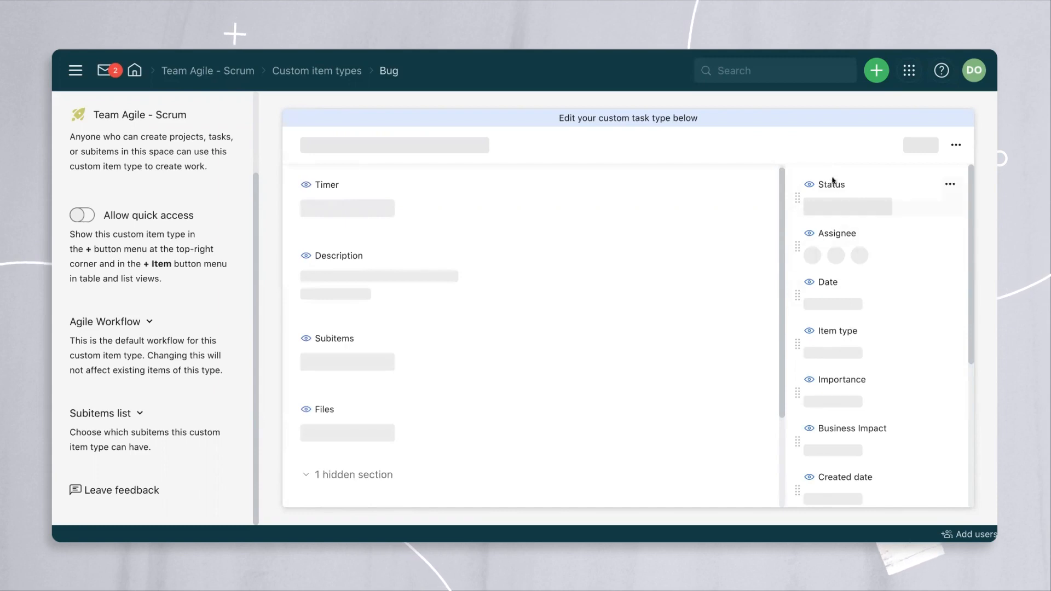
Step: Hide the ID field in the Bug item type's field list
scroll(867, 283, "down", 2)
scroll(868, 283, "down", 3)
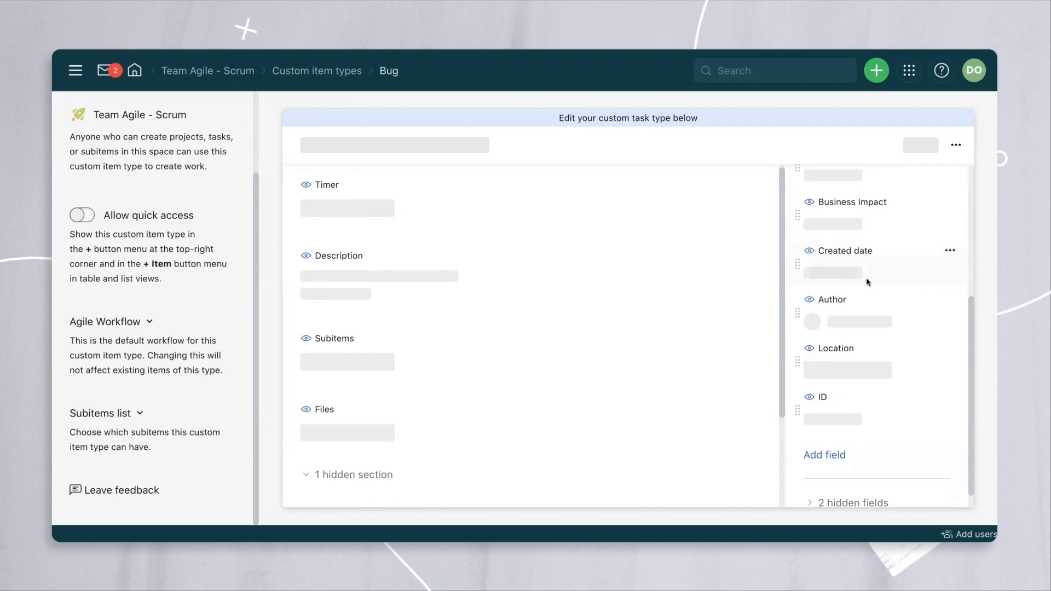
scroll(867, 283, "down", 1)
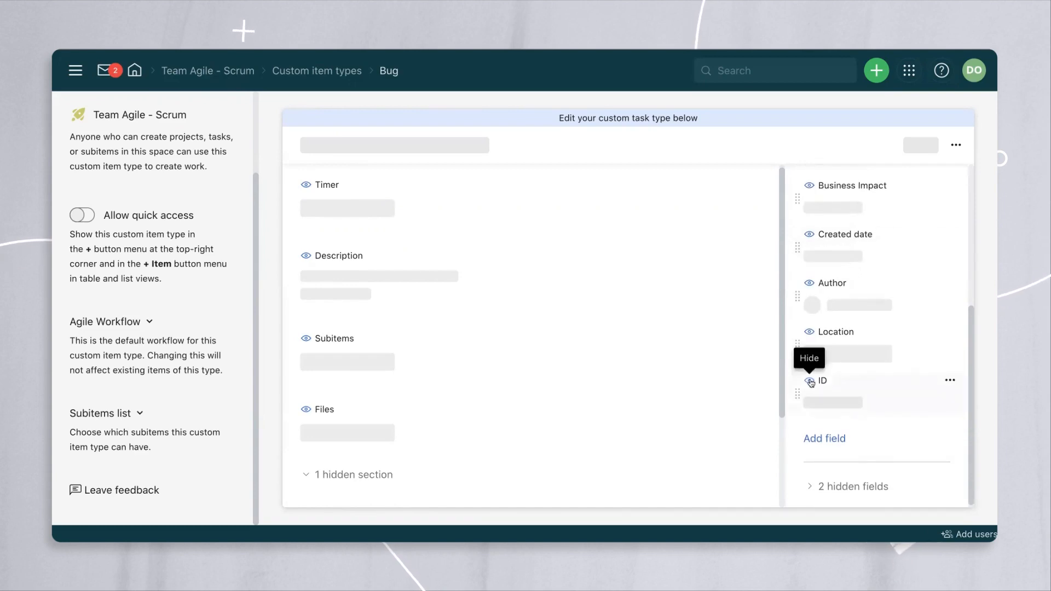
left_click(810, 381)
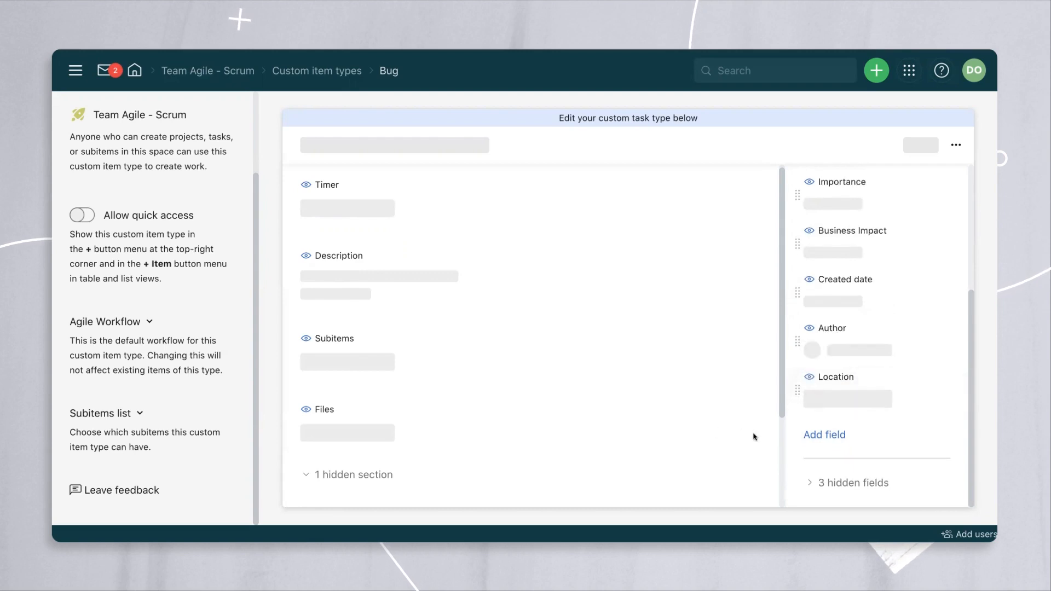
mouse_move(793, 379)
left_mouse_down()
mouse_move(793, 249)
mouse_move(800, 405)
mouse_move(798, 384)
left_mouse_up()
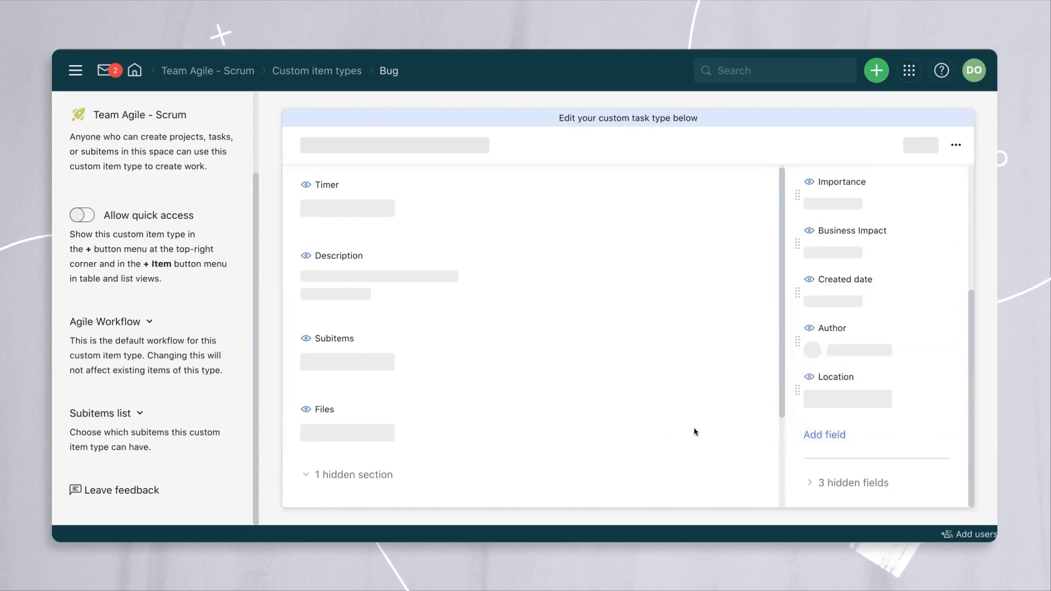
Step: Review the Bug type's automation rule "Notify followers and assignees when bug is created" and close the automation rules
left_click(957, 145)
left_click(865, 244)
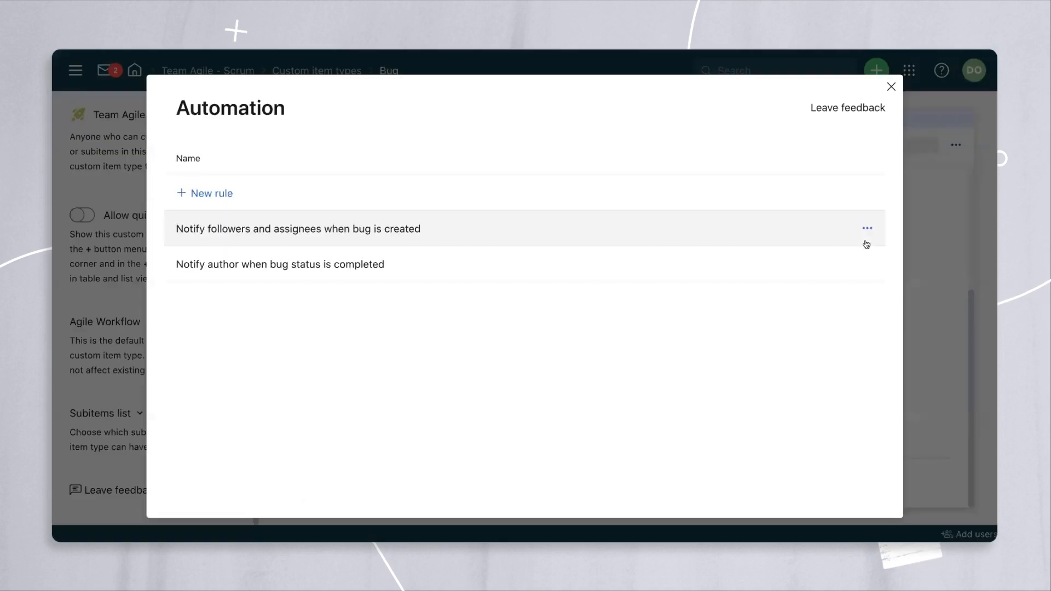
left_click(256, 230)
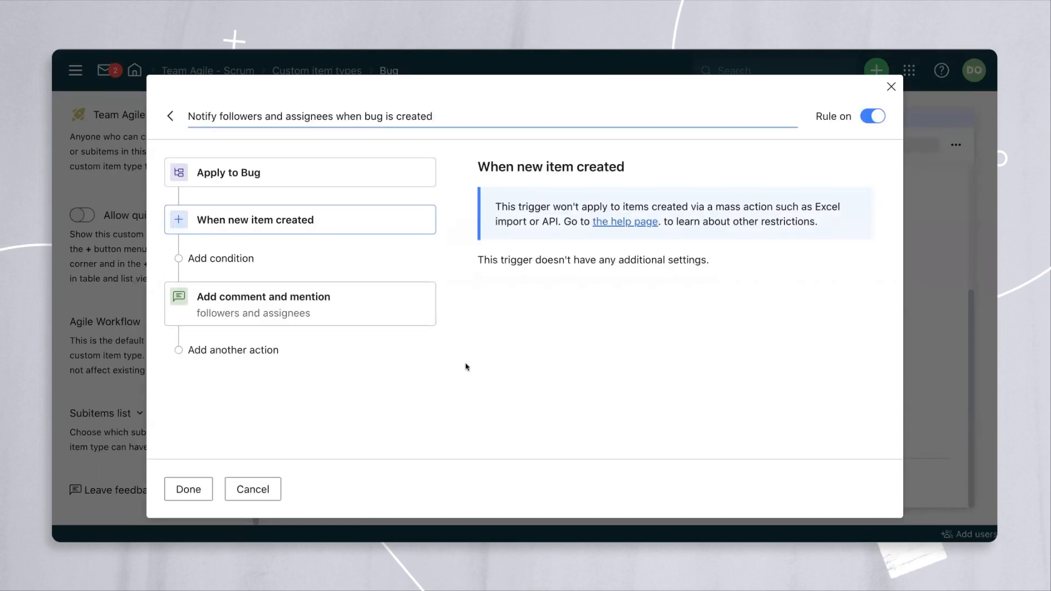
left_click(172, 117)
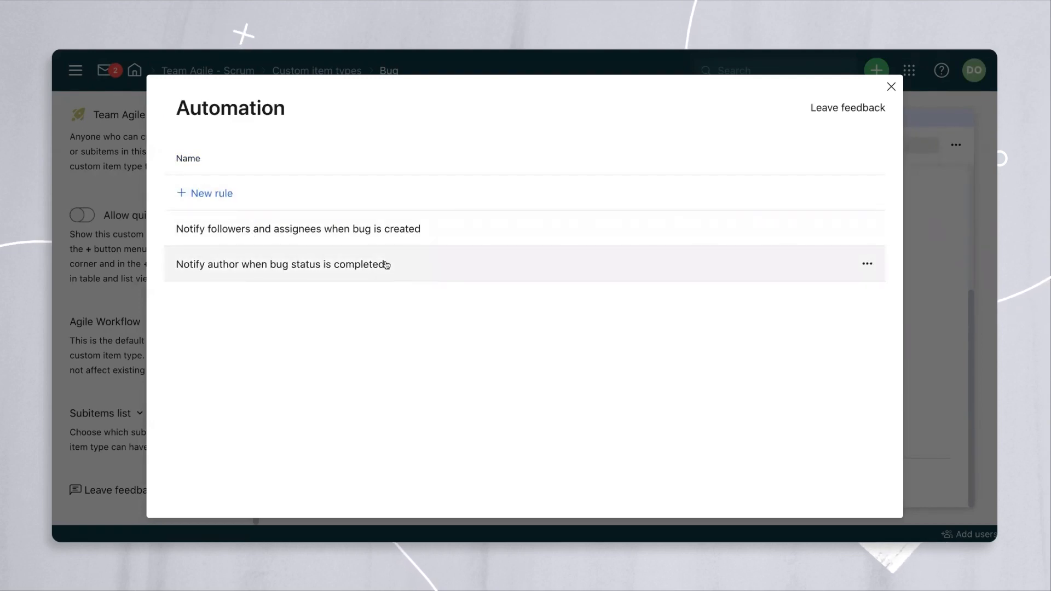
left_click(891, 87)
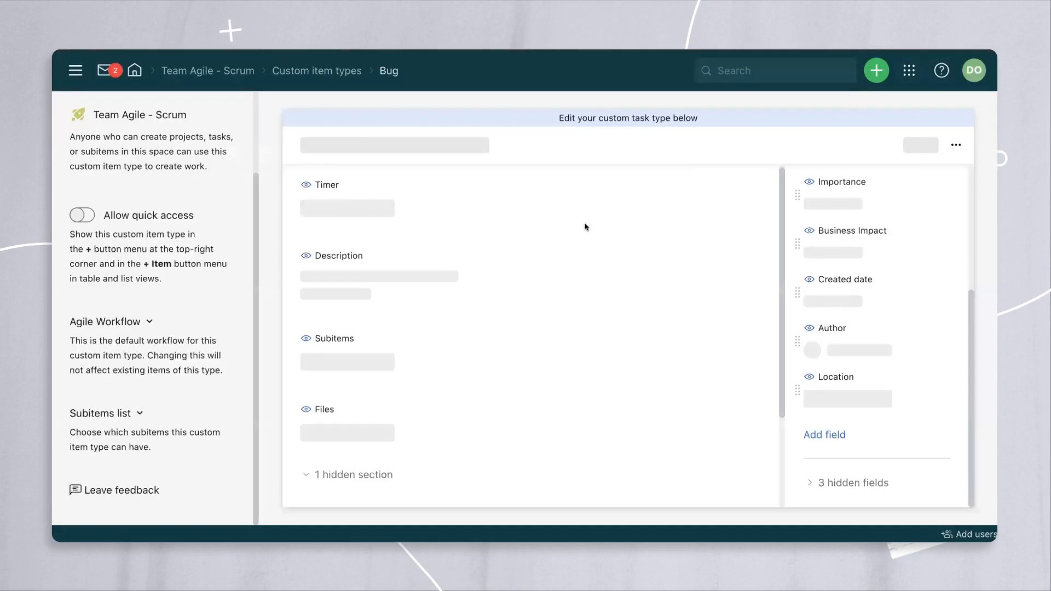
Step: Return to the space's custom item types and open the space's automation settings
left_click(312, 70)
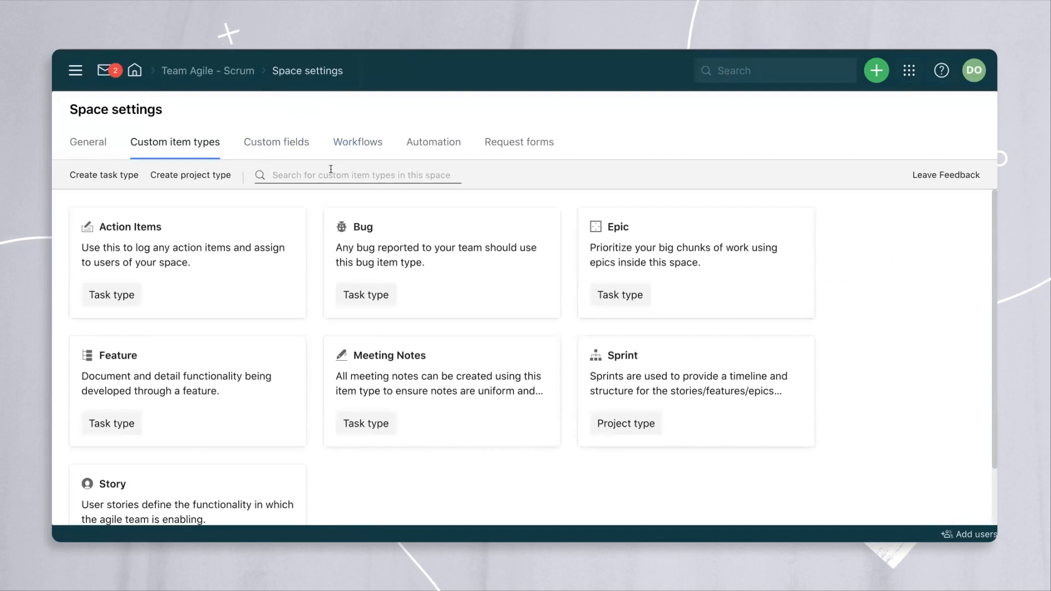
left_click(431, 144)
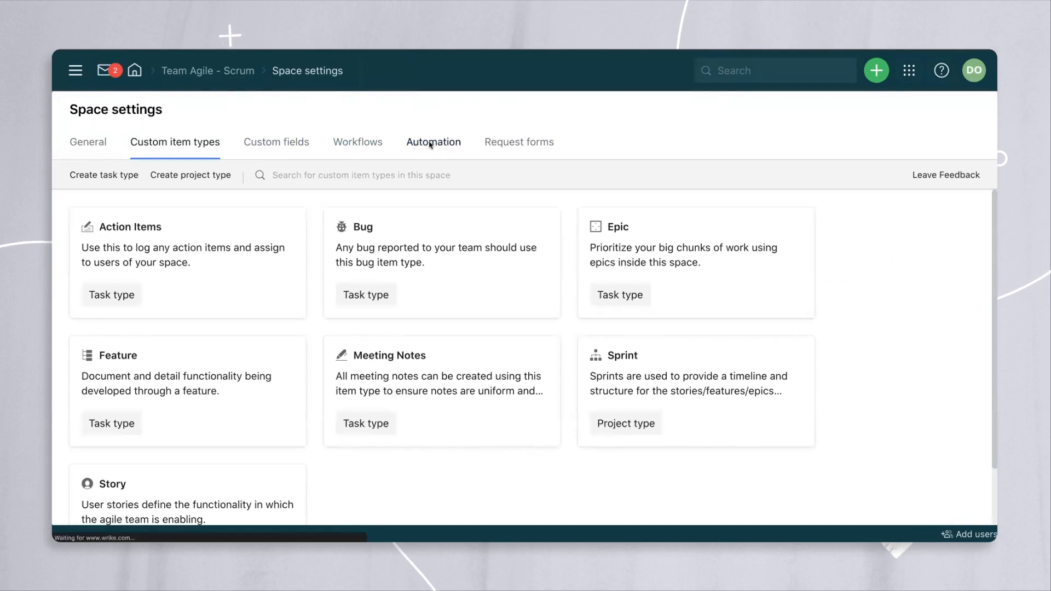